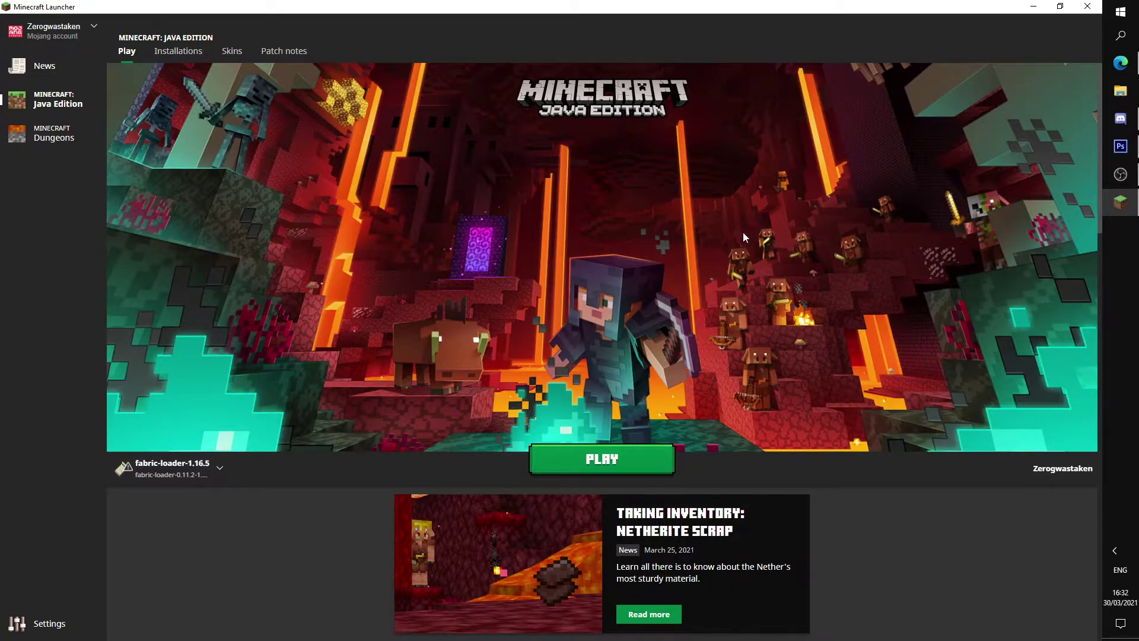
# Check the launcher's list of launchable versions, close it and open the list of installations
pyautogui.click(220, 468)
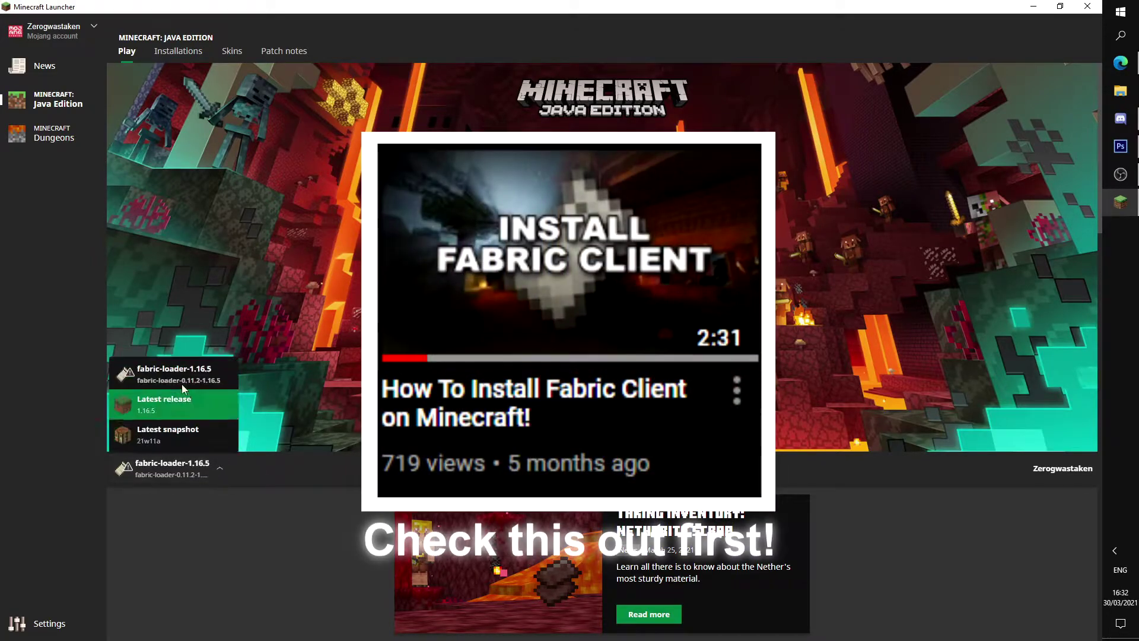
pyautogui.click(270, 371)
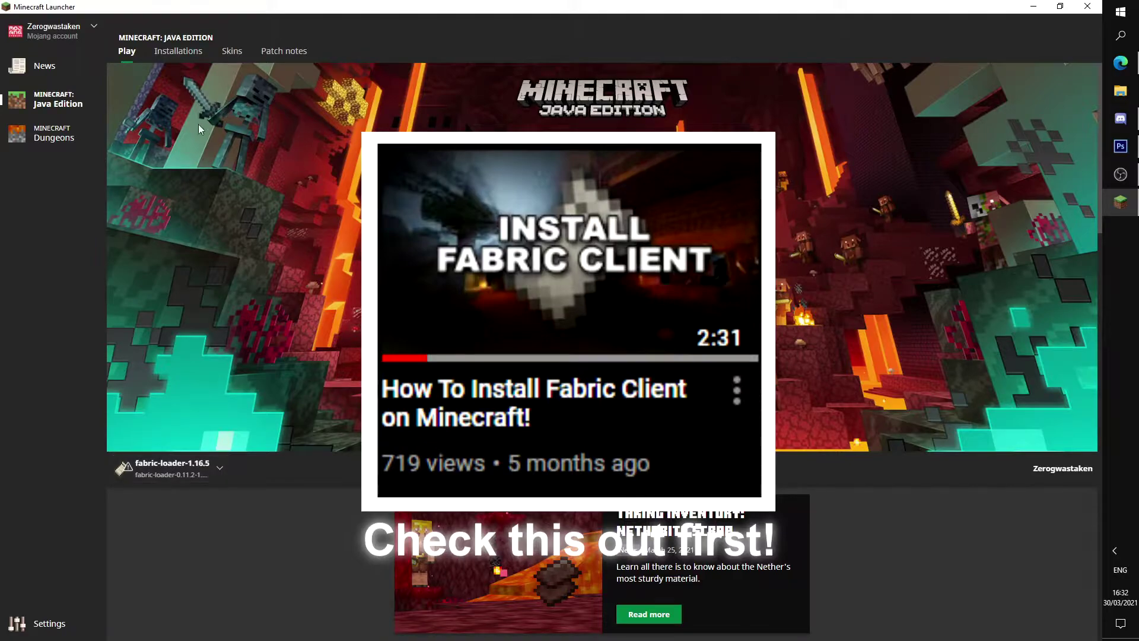
pyautogui.click(176, 52)
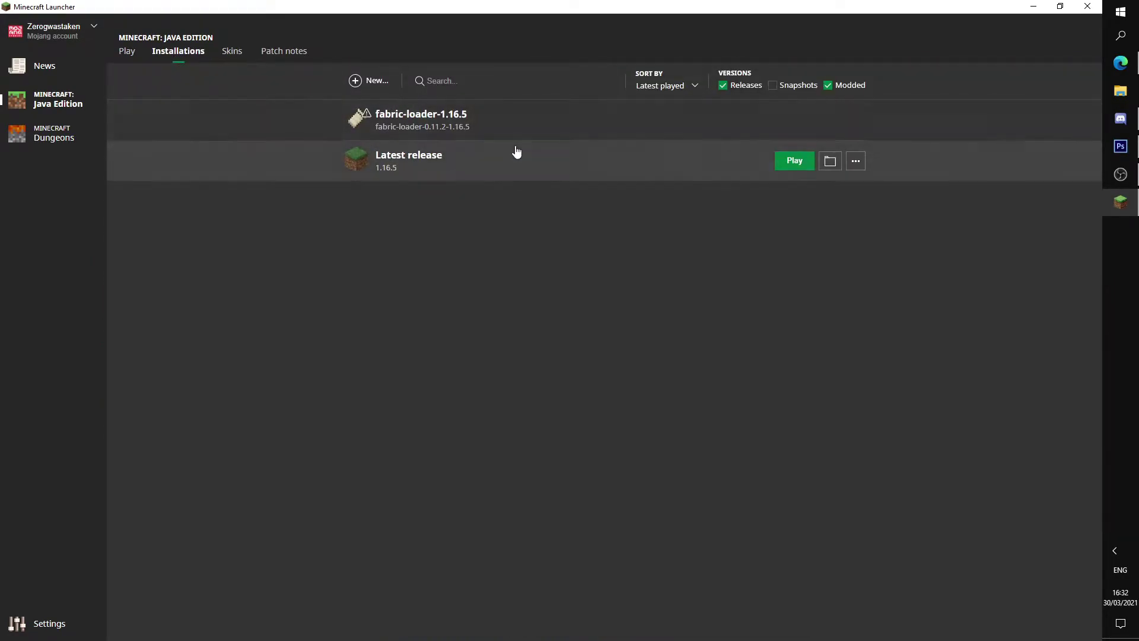
pyautogui.click(372, 81)
pyautogui.click(525, 178)
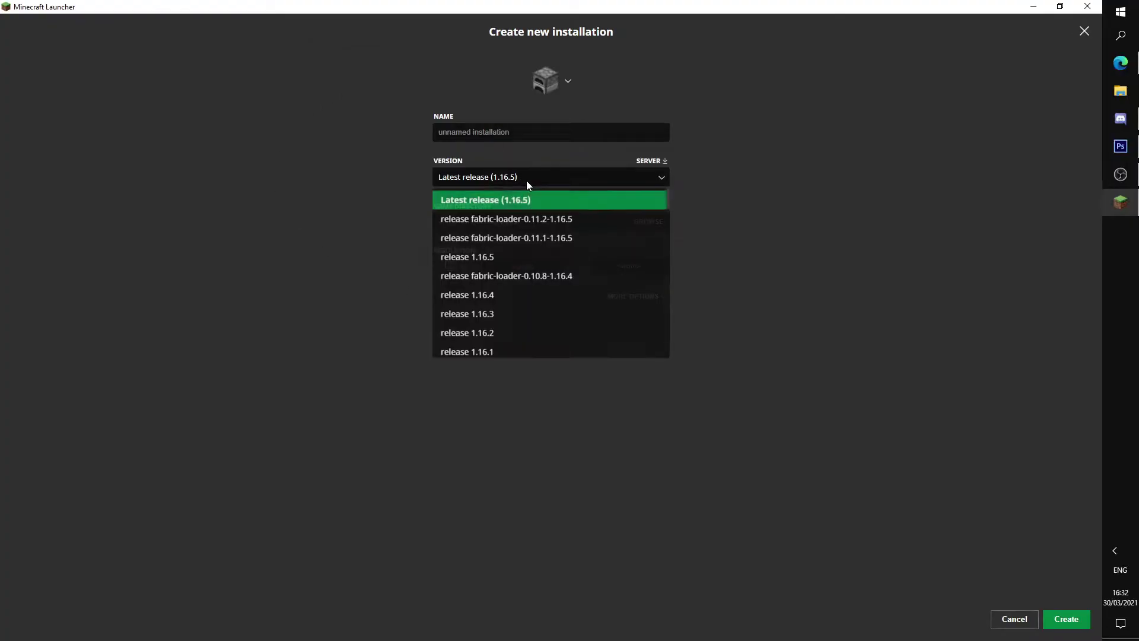
pyautogui.click(520, 219)
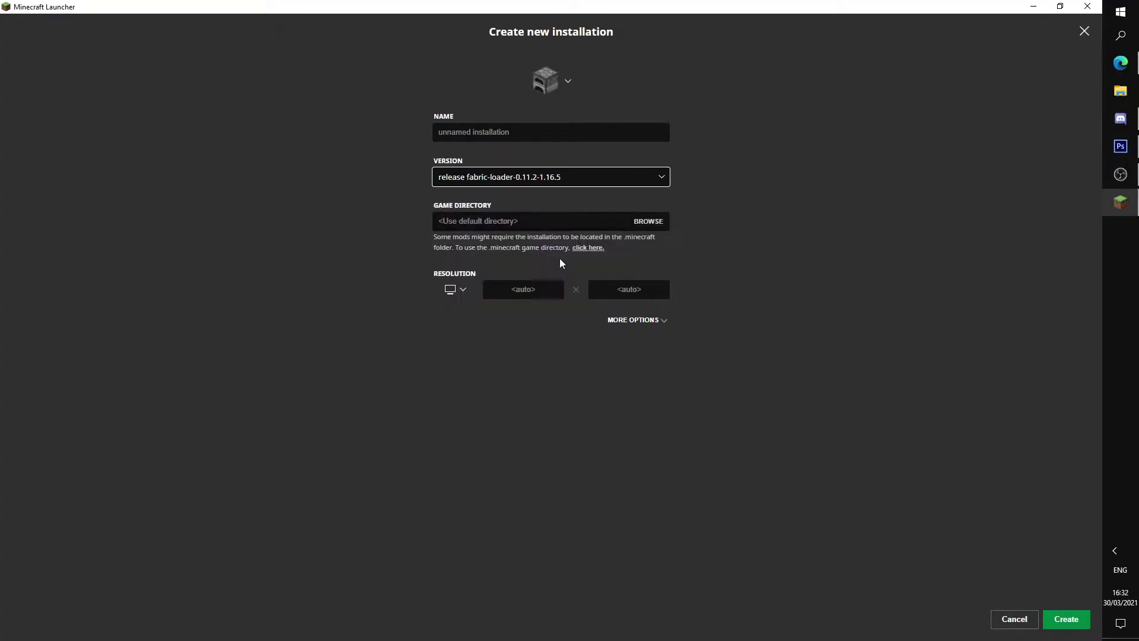
pyautogui.hotkey('shift', 'Tab')
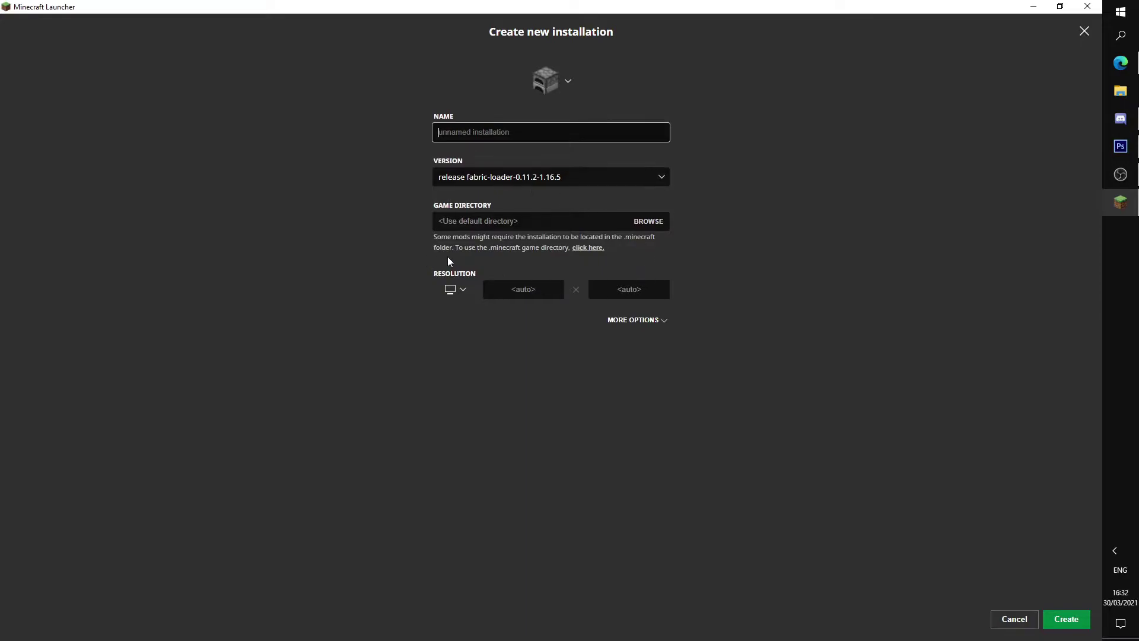
pyautogui.click(634, 319)
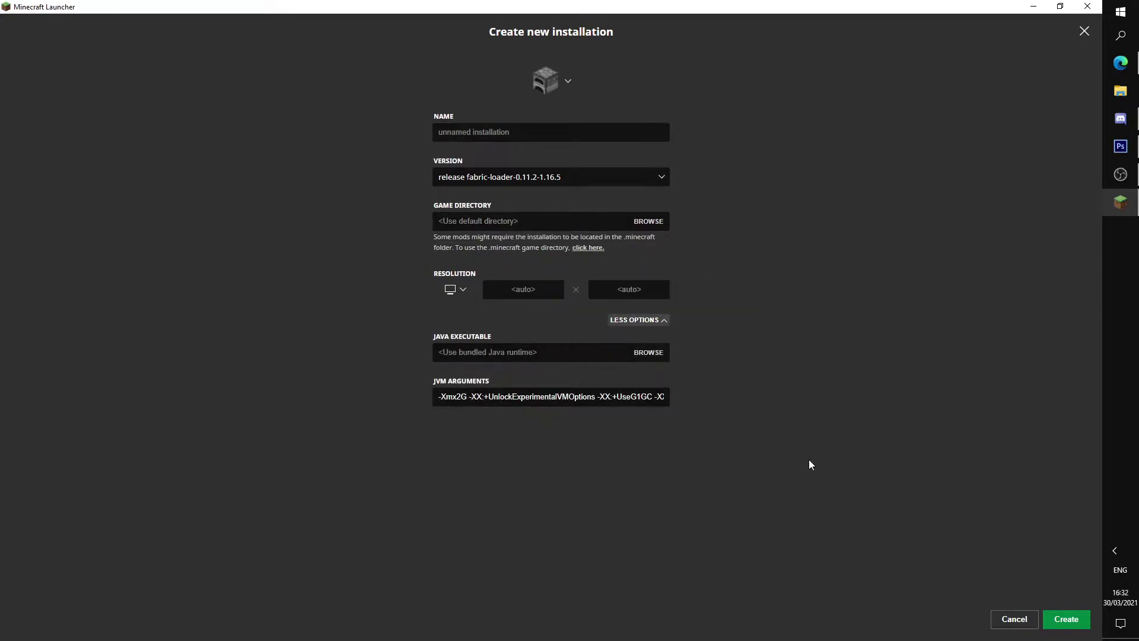
pyautogui.click(997, 621)
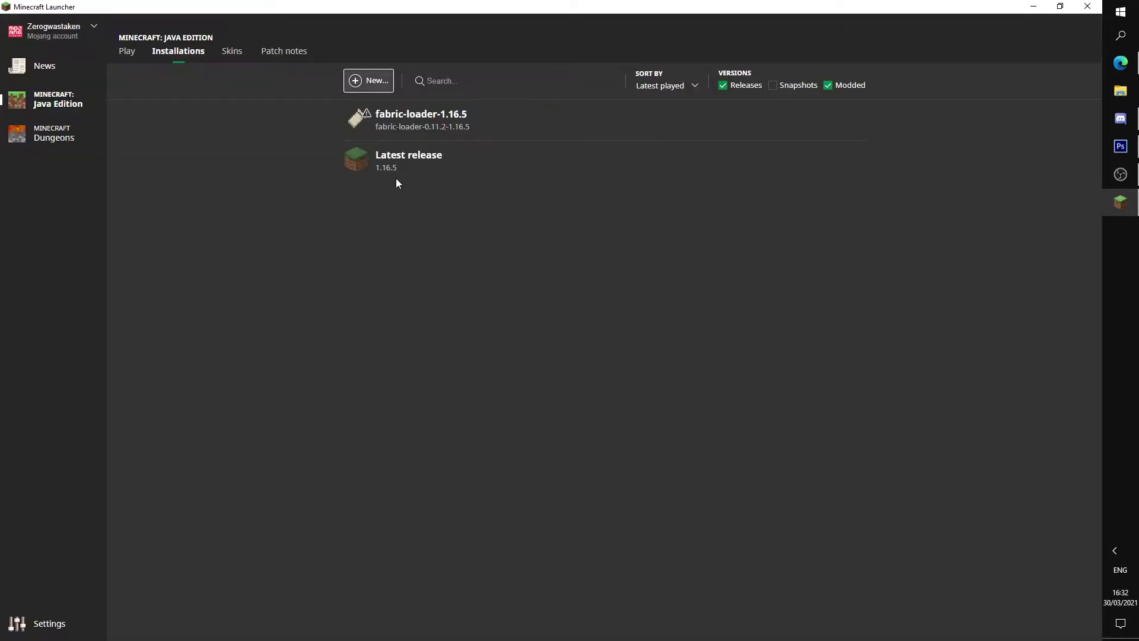
# Open the fabric-loader-1.16.5 installation's settings, save them and return to the game's launch page
pyautogui.click(429, 123)
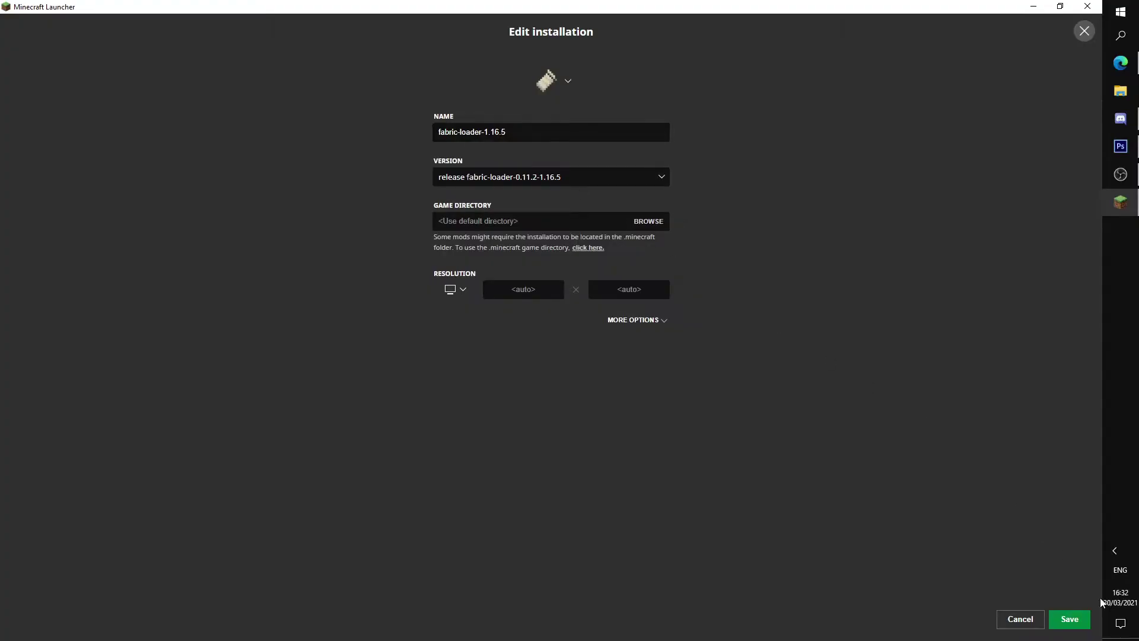
pyautogui.click(1075, 620)
pyautogui.click(127, 51)
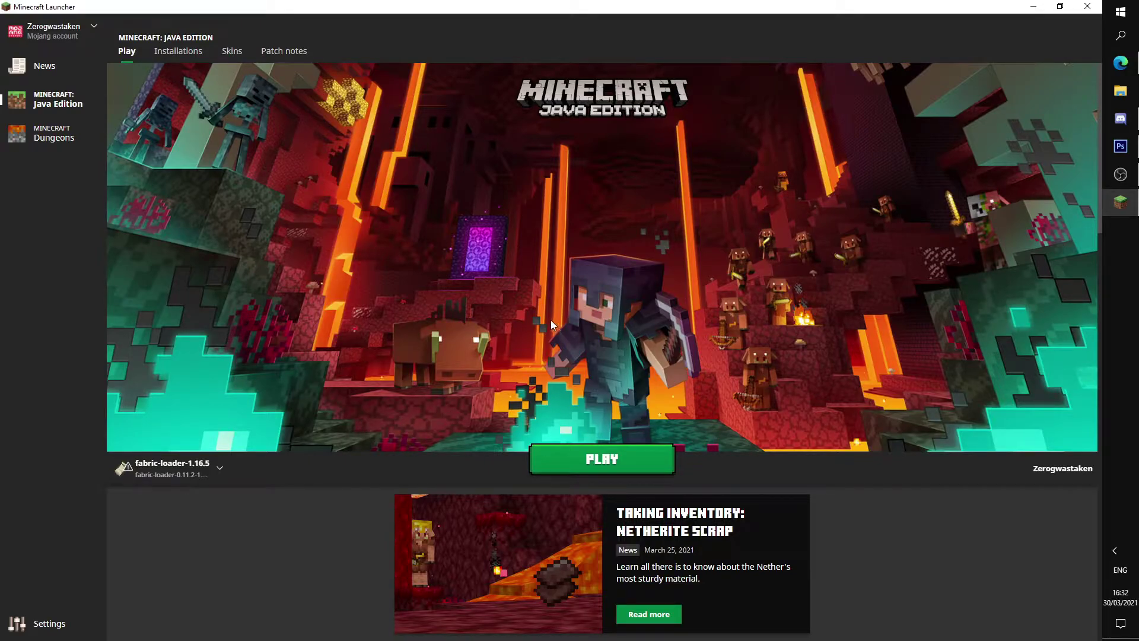
# Open the mods folder inside .minecraft by running %appdata%, and shrink its maximised window
pyautogui.press('super+r')
pyautogui.moveTo(943, 34); pyautogui.dragTo(827, 59)
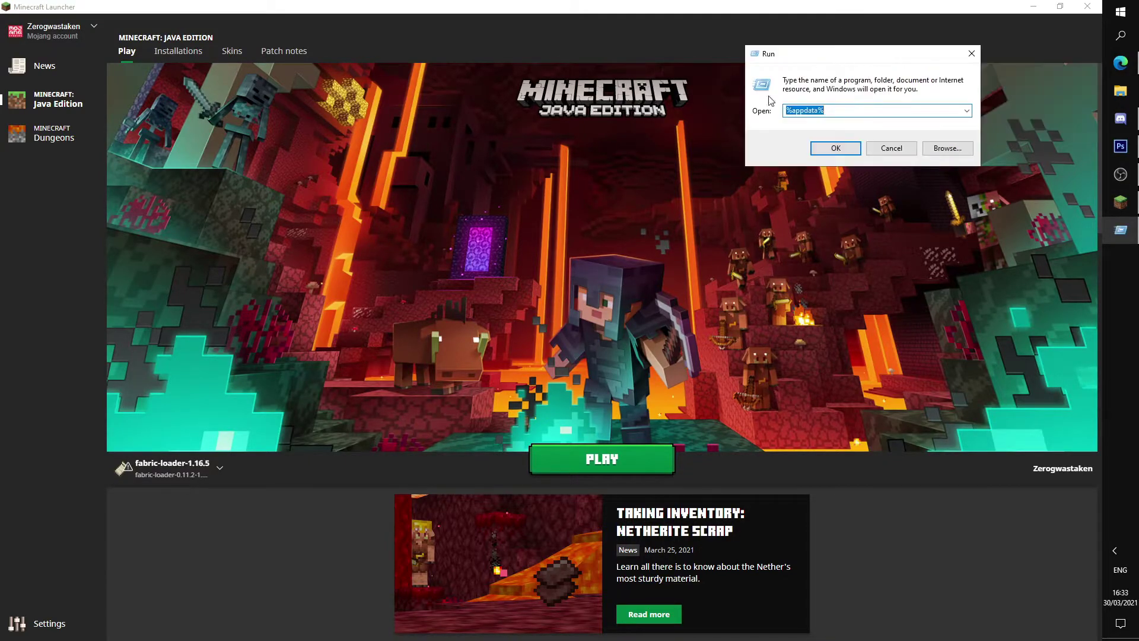
pyautogui.click(833, 148)
pyautogui.click(198, 92)
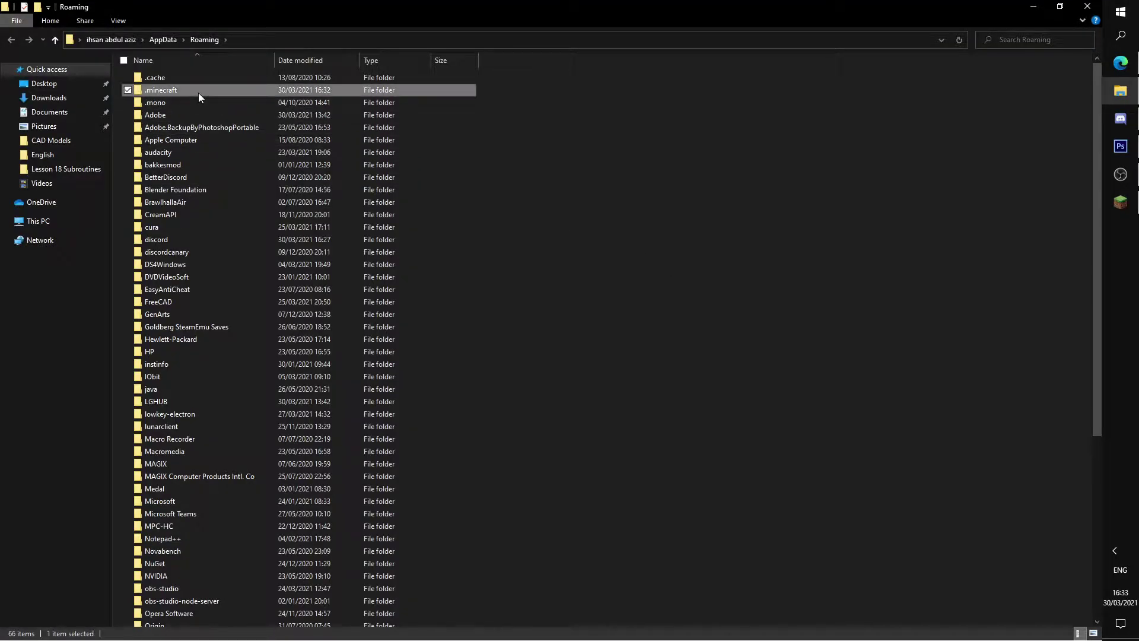
pyautogui.doubleClick(199, 93)
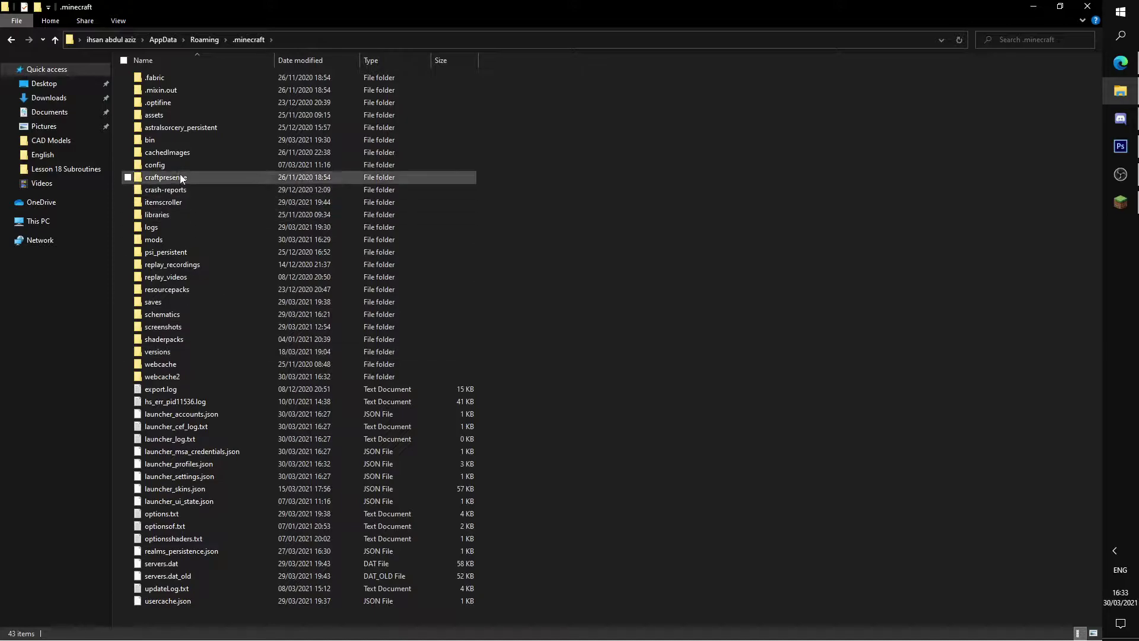
pyautogui.click(176, 238)
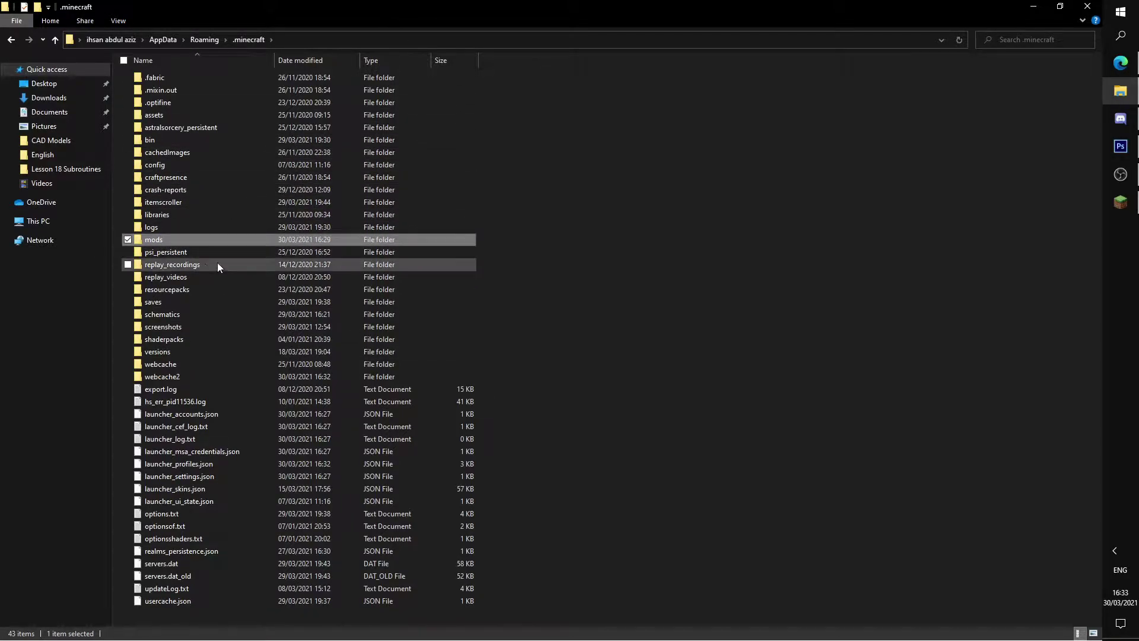
pyautogui.doubleClick(165, 239)
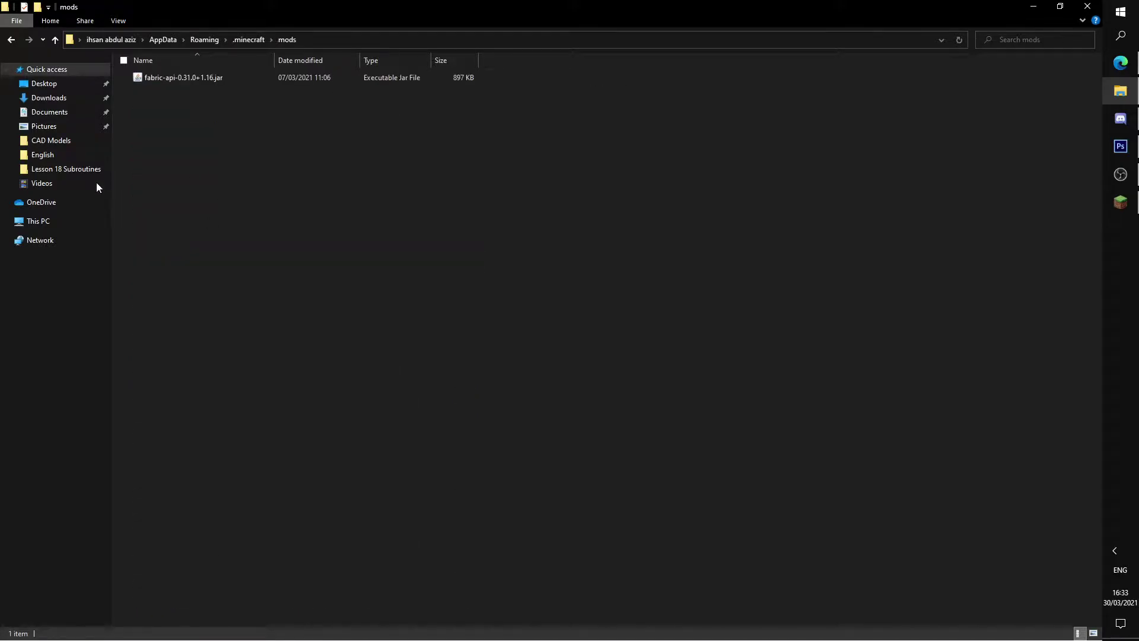
pyautogui.click(178, 79)
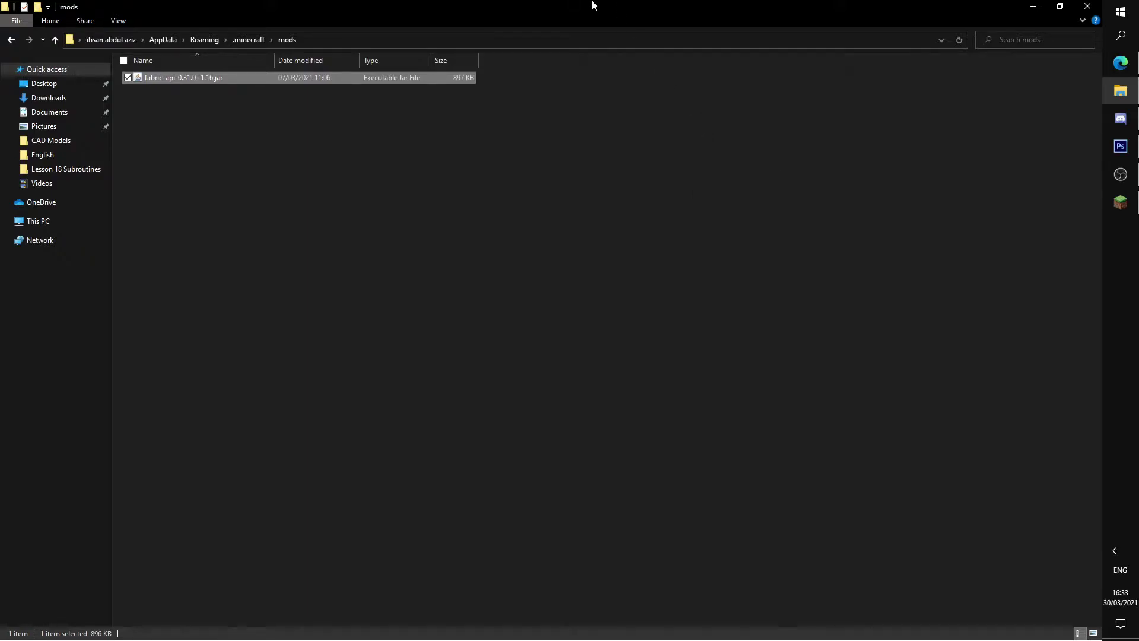
pyautogui.moveTo(592, 6); pyautogui.dragTo(684, 69)
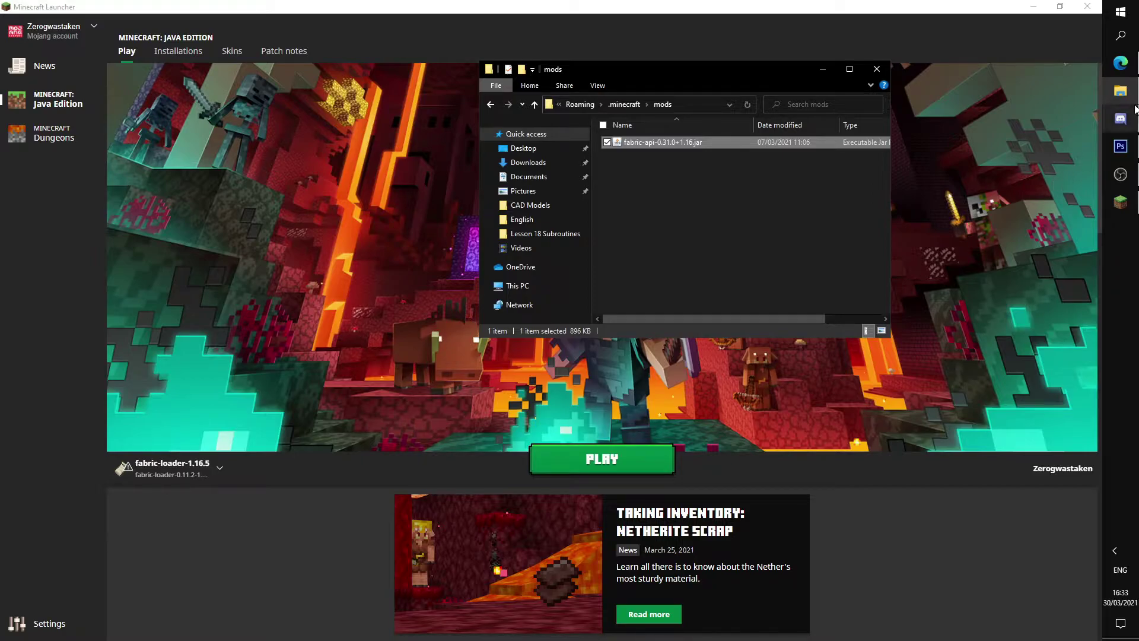
# Switch to Microsoft Edge and download Litematica's main file for 1.16.5 from its CurseForge files page
pyautogui.click(1114, 70)
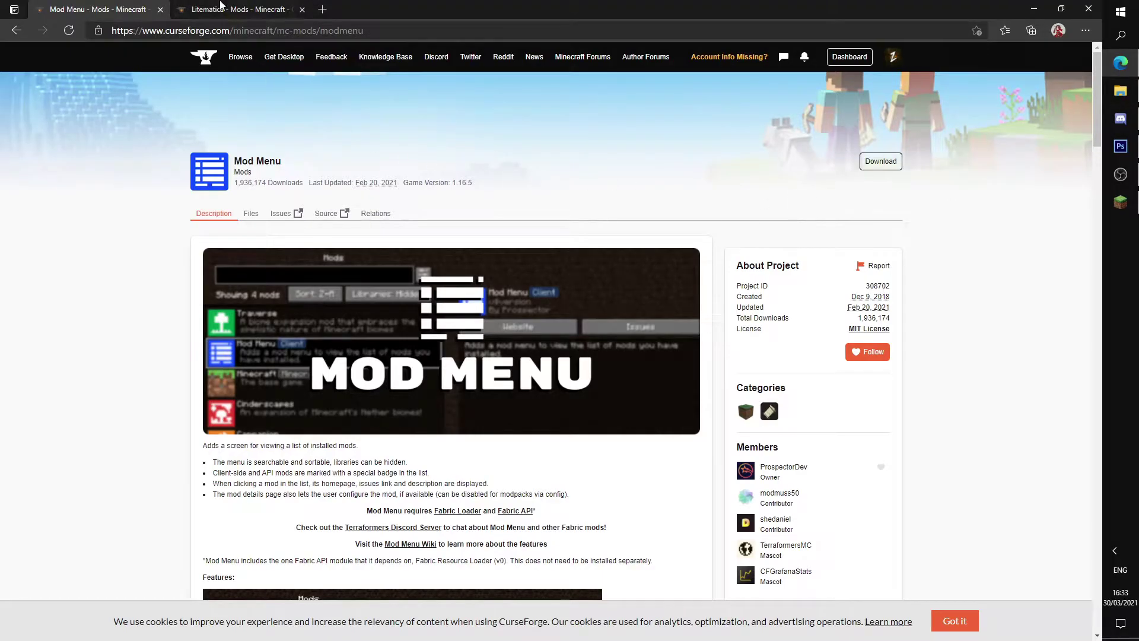
pyautogui.moveTo(221, 5); pyautogui.dragTo(95, 7)
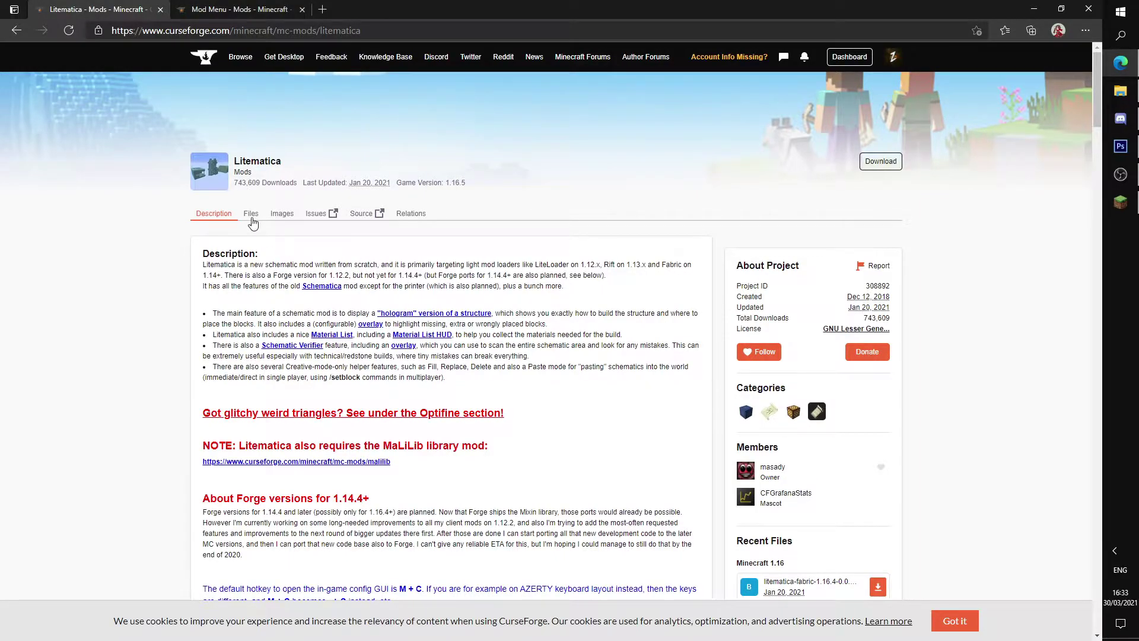
pyautogui.click(251, 217)
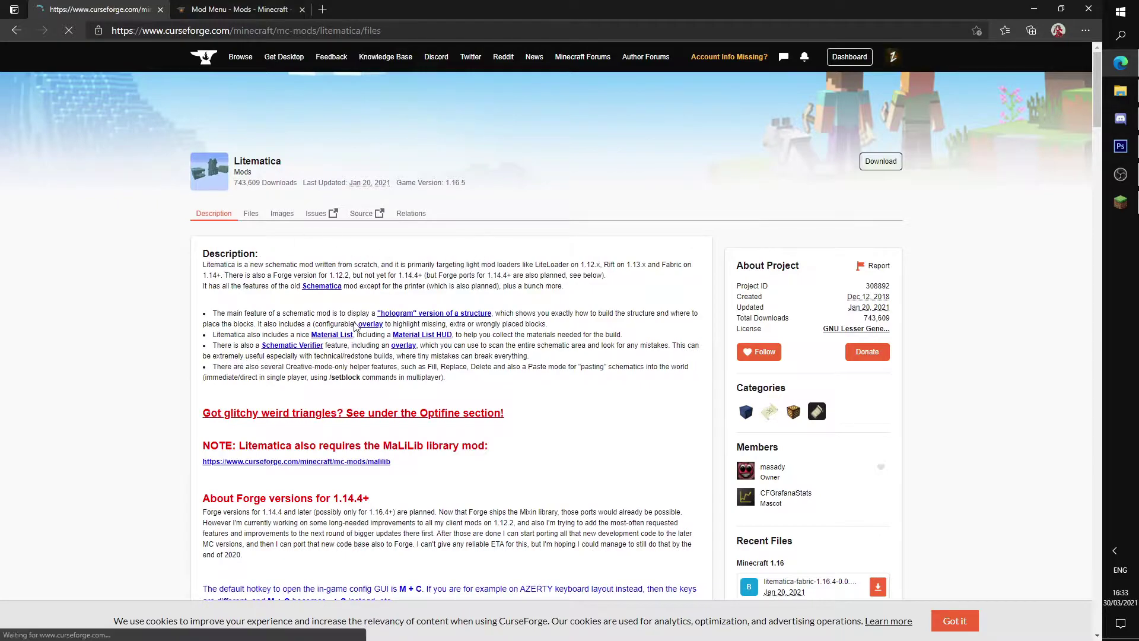
pyautogui.click(684, 282)
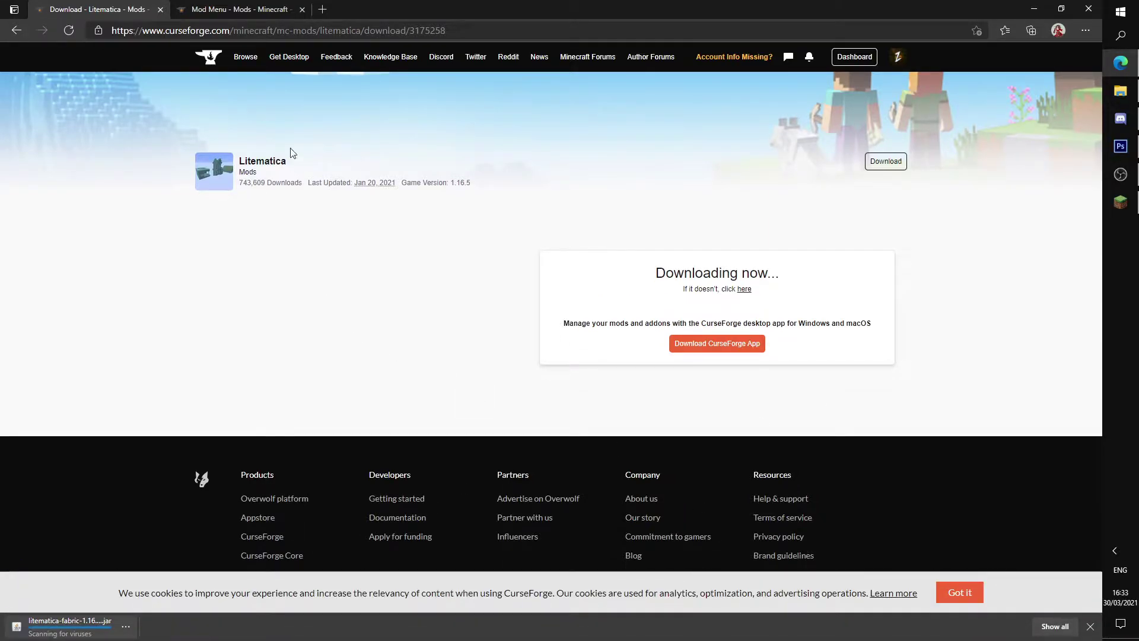
# Close the Litematica page and download Mod Menu v1.16.8 for 1.16.5 from its CurseForge files page
pyautogui.hotkey('ctrl', 'Tab')
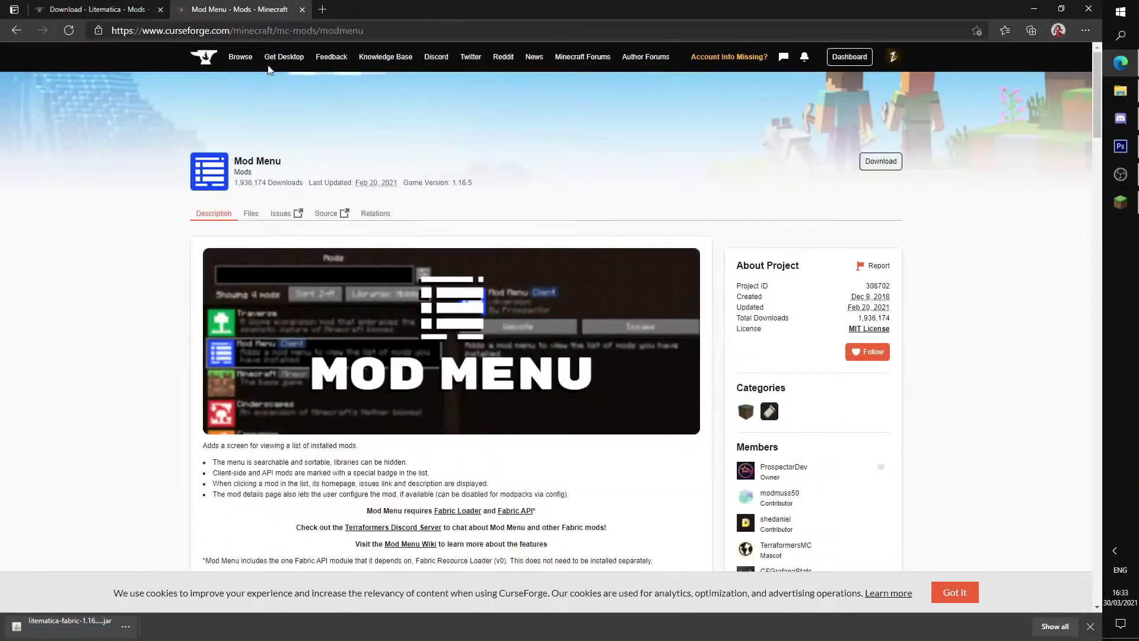
pyautogui.click(160, 10)
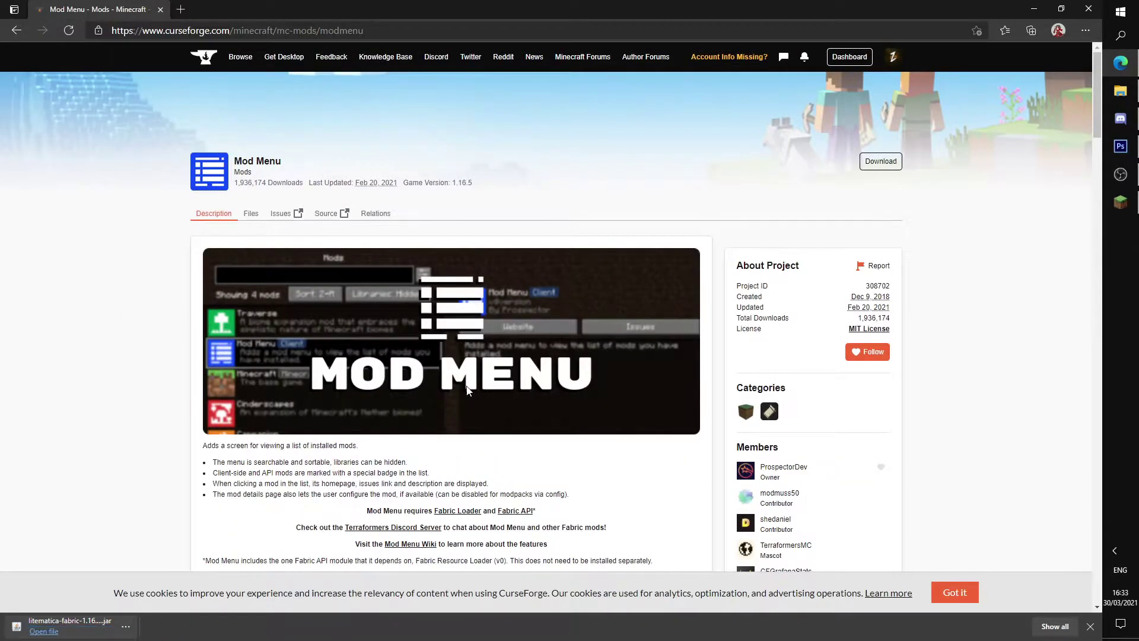
pyautogui.scroll(-1, 560, 424)
pyautogui.scroll(1, 562, 416)
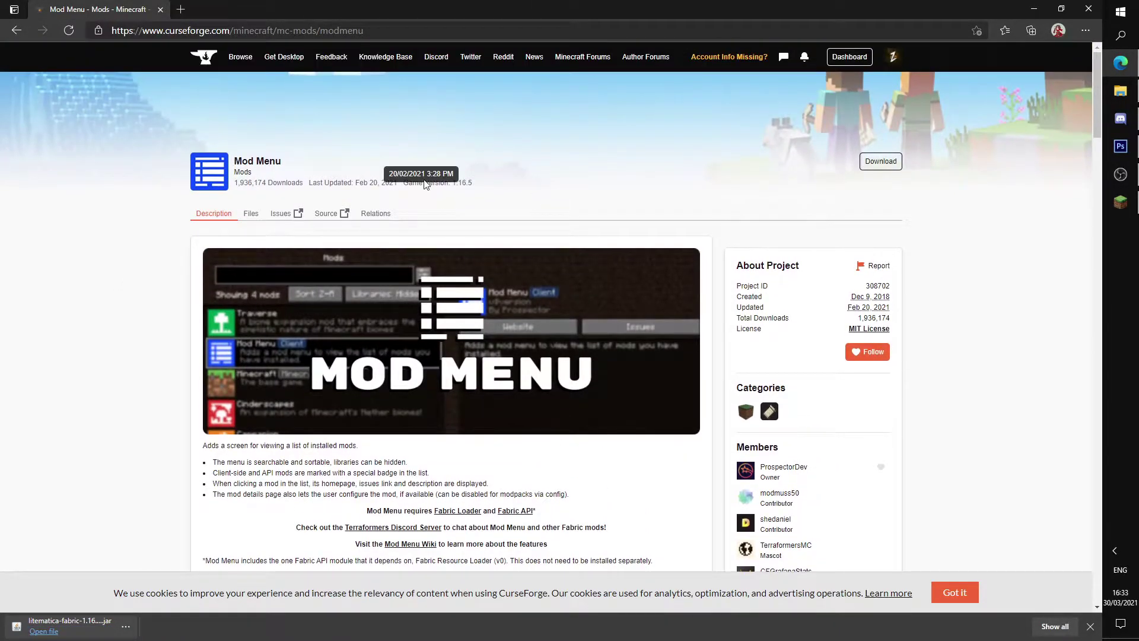
pyautogui.click(248, 214)
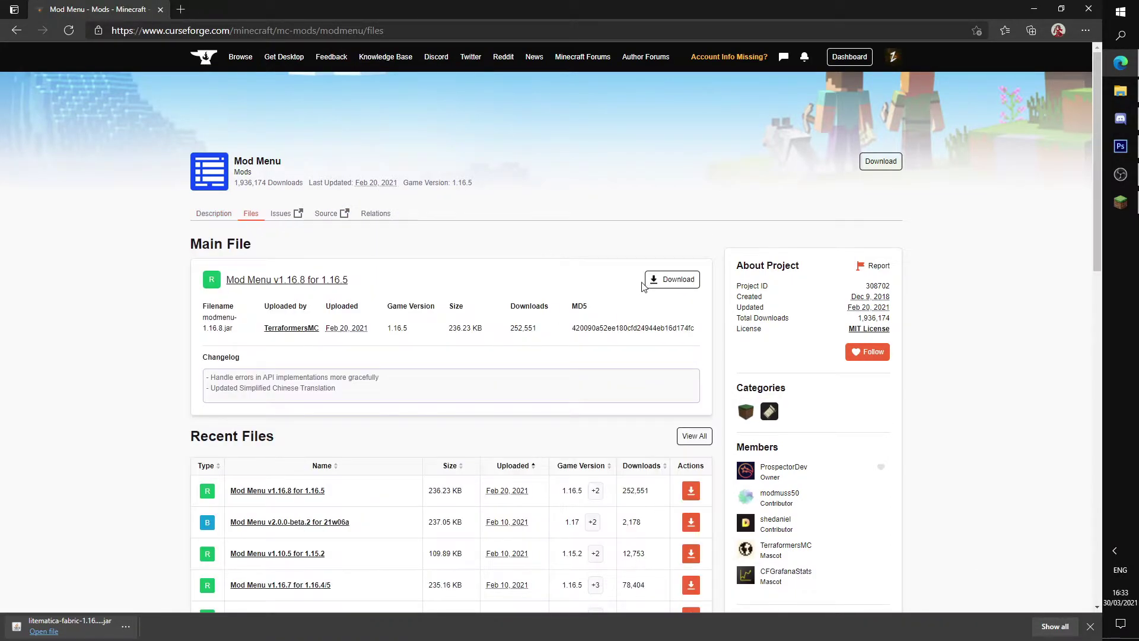
pyautogui.click(669, 280)
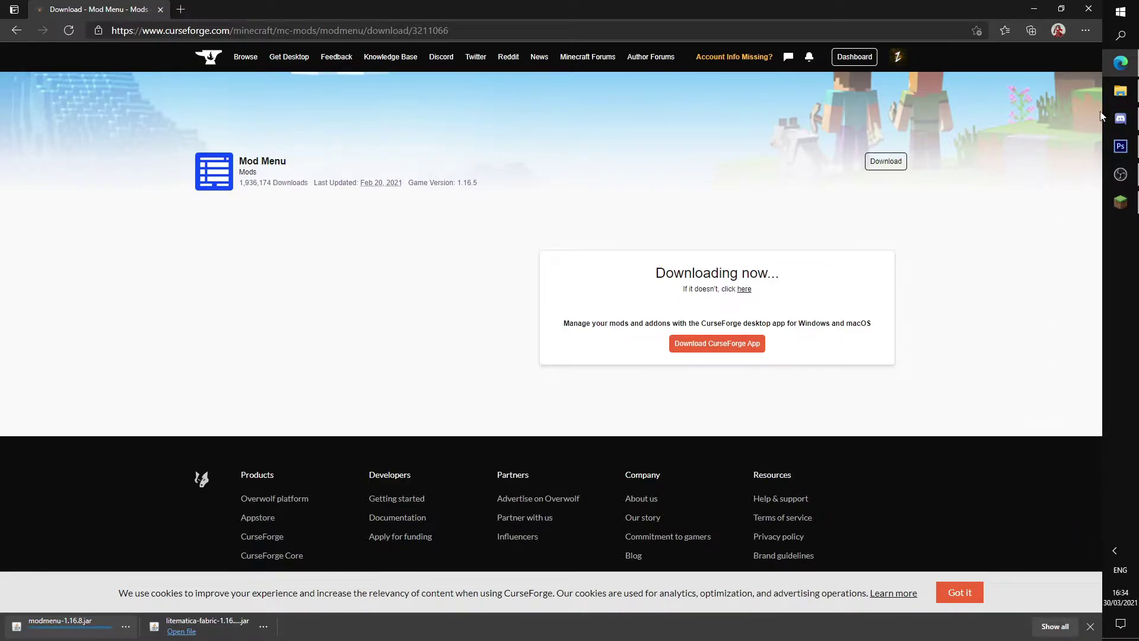
# Move the downloaded Litematica and modmenu-1.16.8 jar files from Downloads into the mods folder, and close both folder windows
pyautogui.click(1120, 90)
pyautogui.moveTo(711, 67); pyautogui.dragTo(791, 117)
pyautogui.press('super+e')
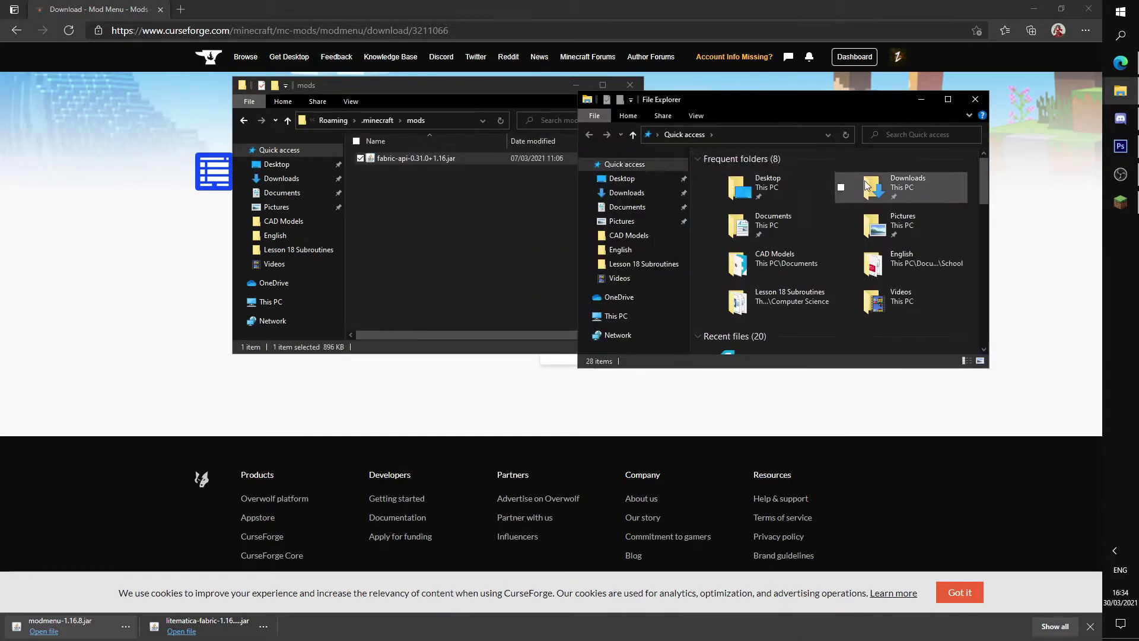
pyautogui.doubleClick(867, 186)
pyautogui.click(704, 201)
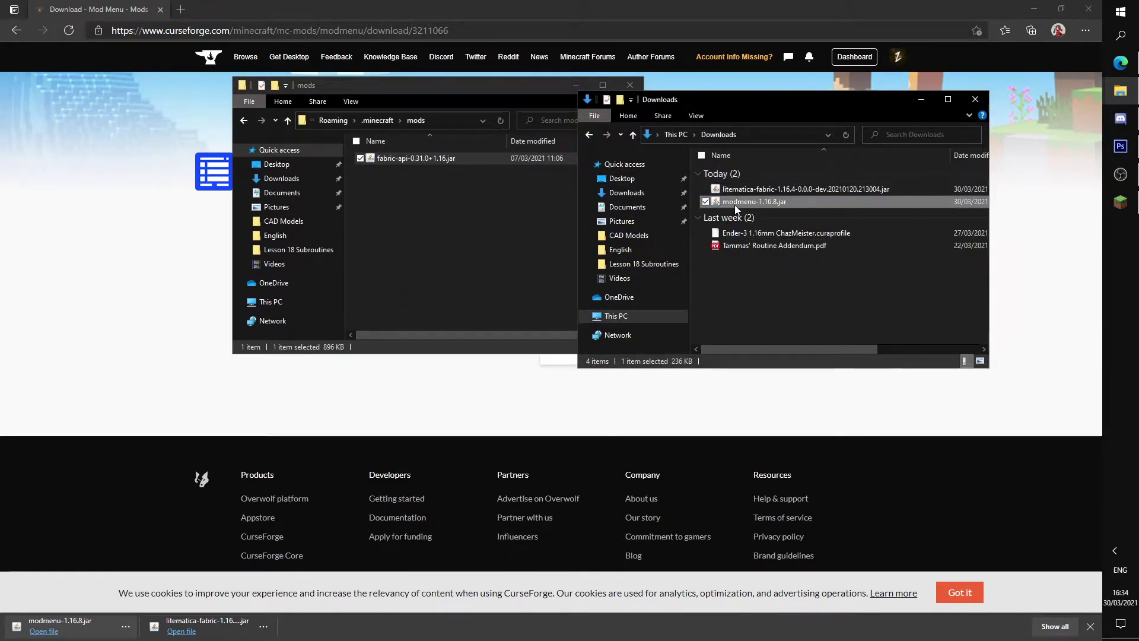
pyautogui.click(705, 188)
pyautogui.moveTo(747, 201); pyautogui.dragTo(454, 264)
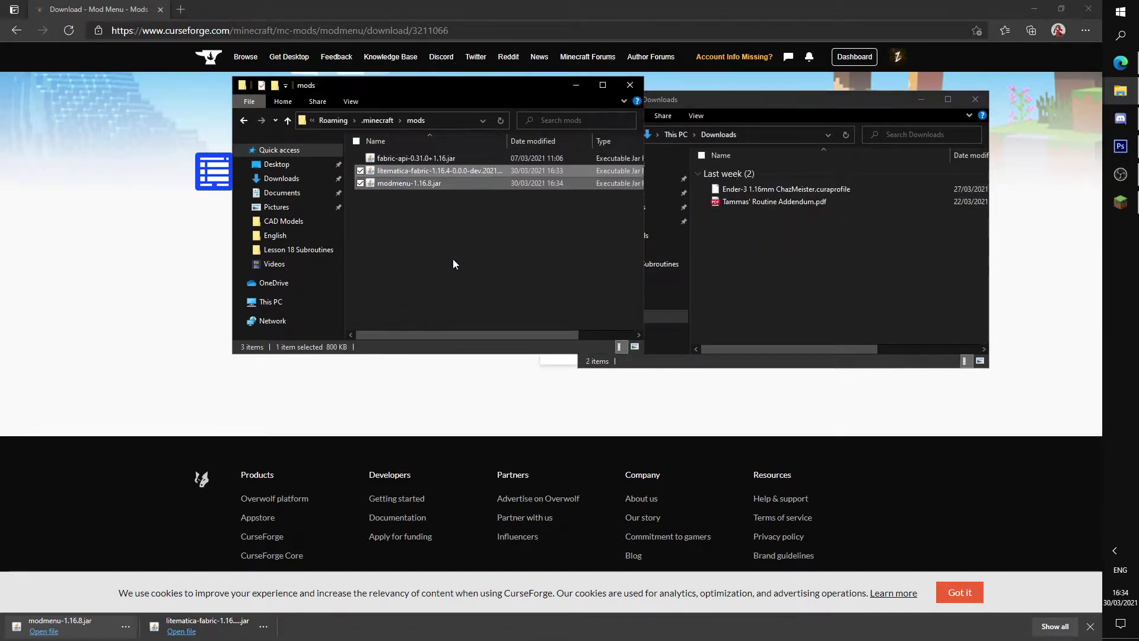
pyautogui.click(630, 85)
pyautogui.click(975, 99)
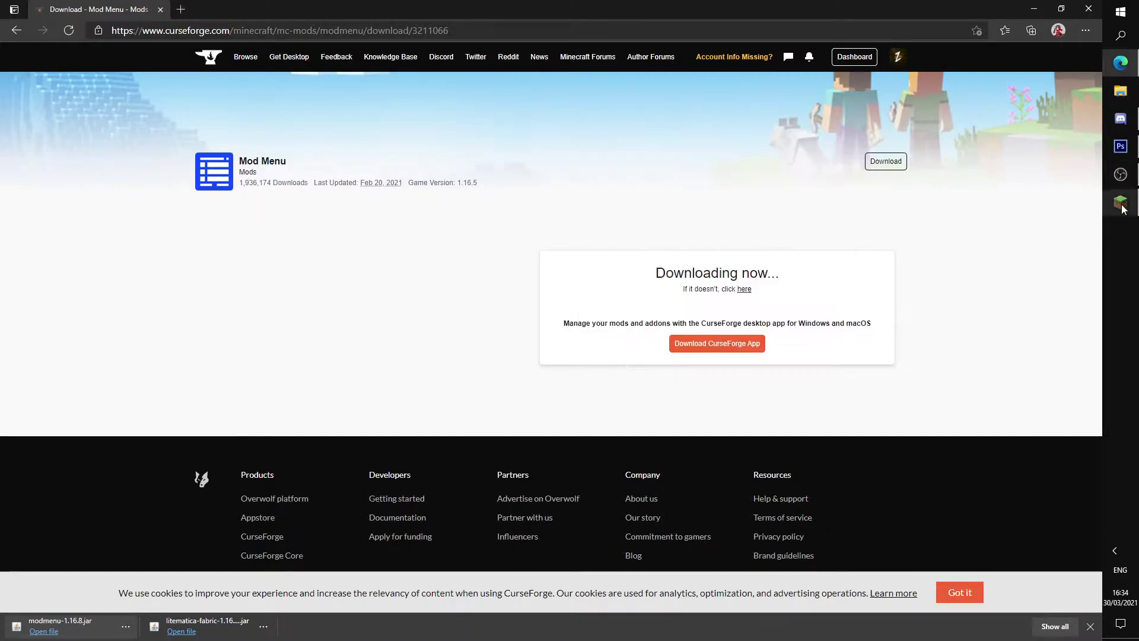
# Switch to the Minecraft Launcher, try to launch the game with the Fabric mods, and dismiss the Fabric Loader and launcher windows
pyautogui.click(1121, 202)
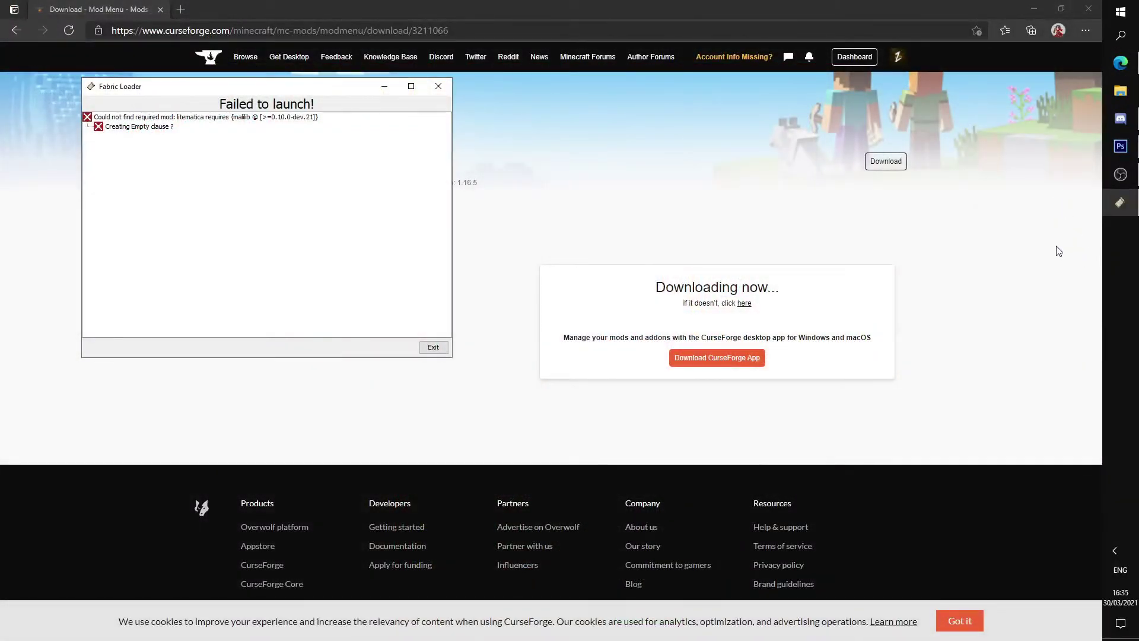
pyautogui.click(433, 347)
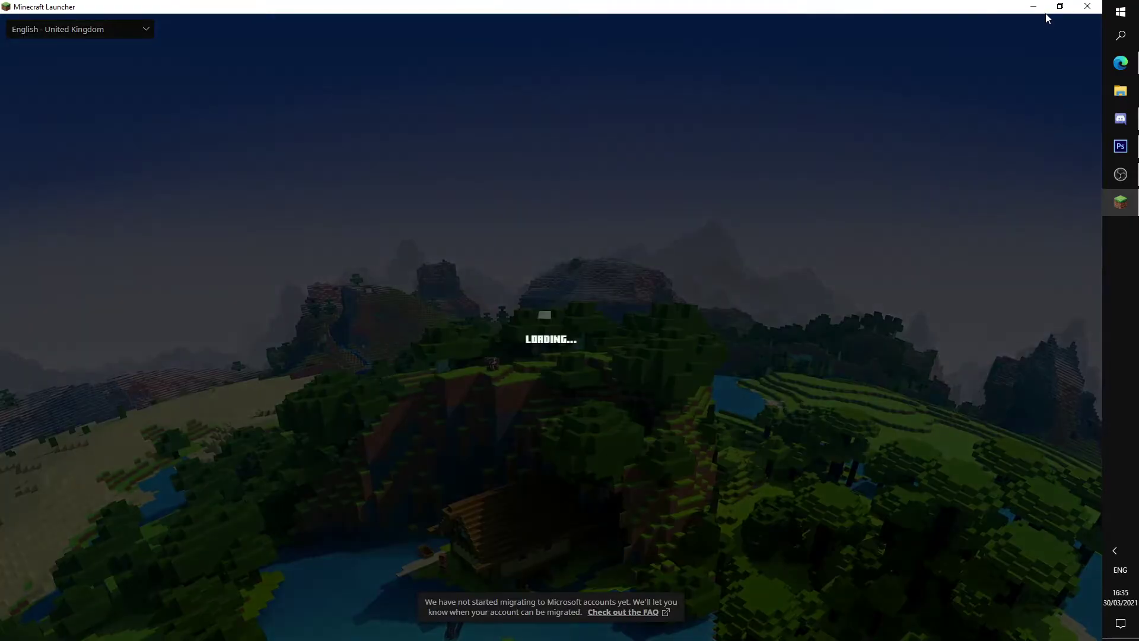
pyautogui.click(1033, 6)
# Reopen the Litematica CurseForge page from the browser history and display its description
pyautogui.click(1085, 30)
pyautogui.click(938, 190)
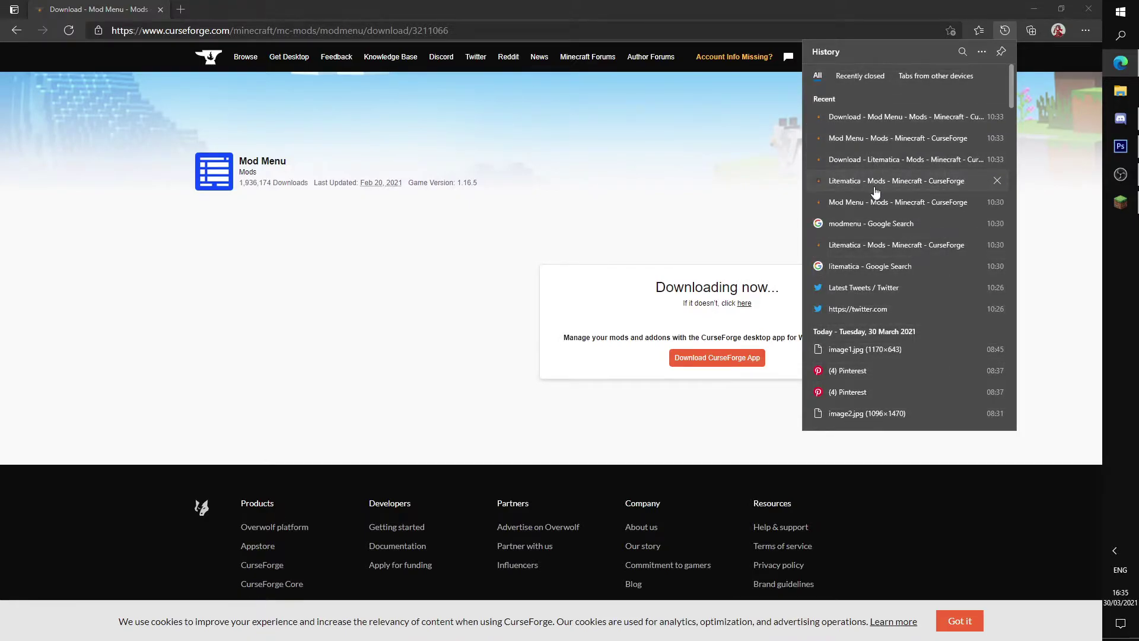
pyautogui.click(875, 187)
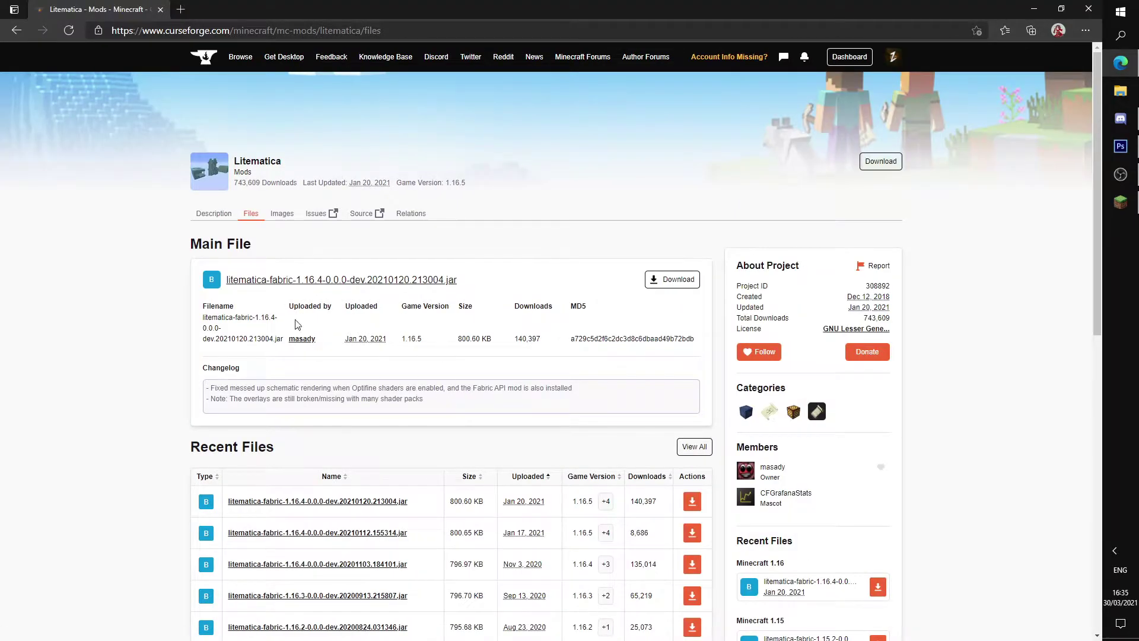
pyautogui.click(248, 211)
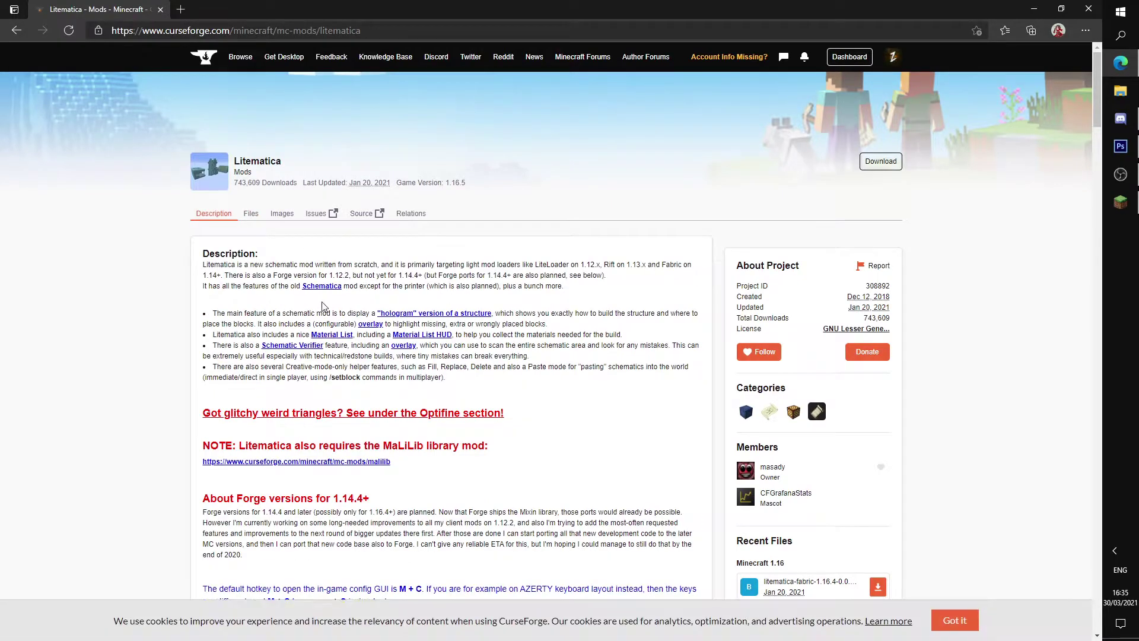
# Read the note about the required MaLiLib library on the Litematica page and open the linked MaLiLib page
pyautogui.scroll(-2, 350, 312)
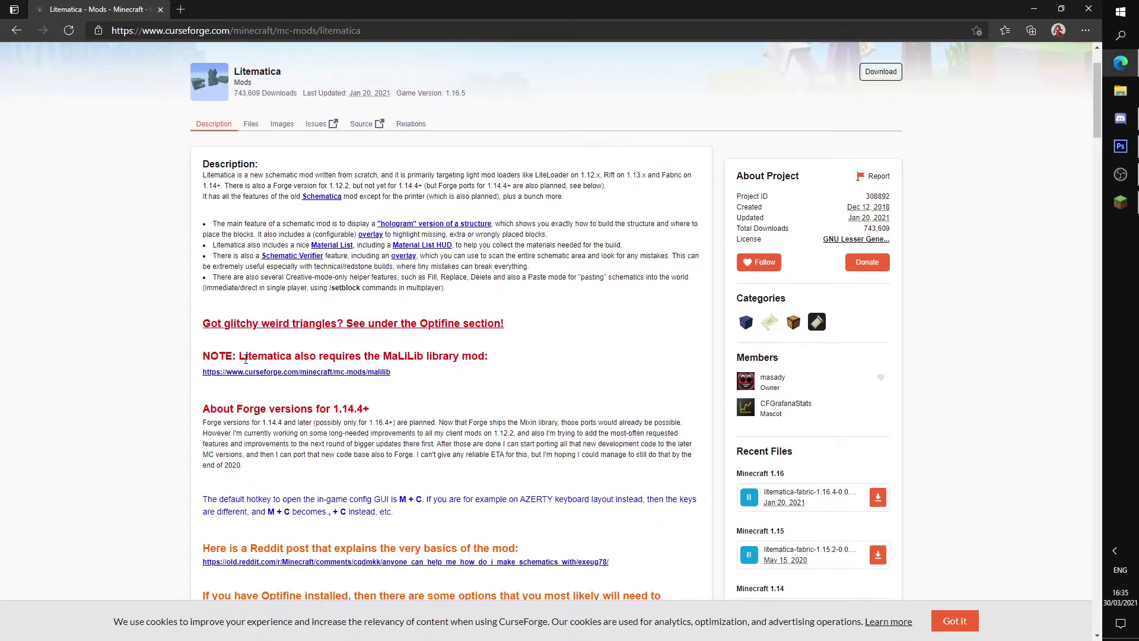
pyautogui.moveTo(240, 359); pyautogui.dragTo(489, 359)
pyautogui.click(481, 383)
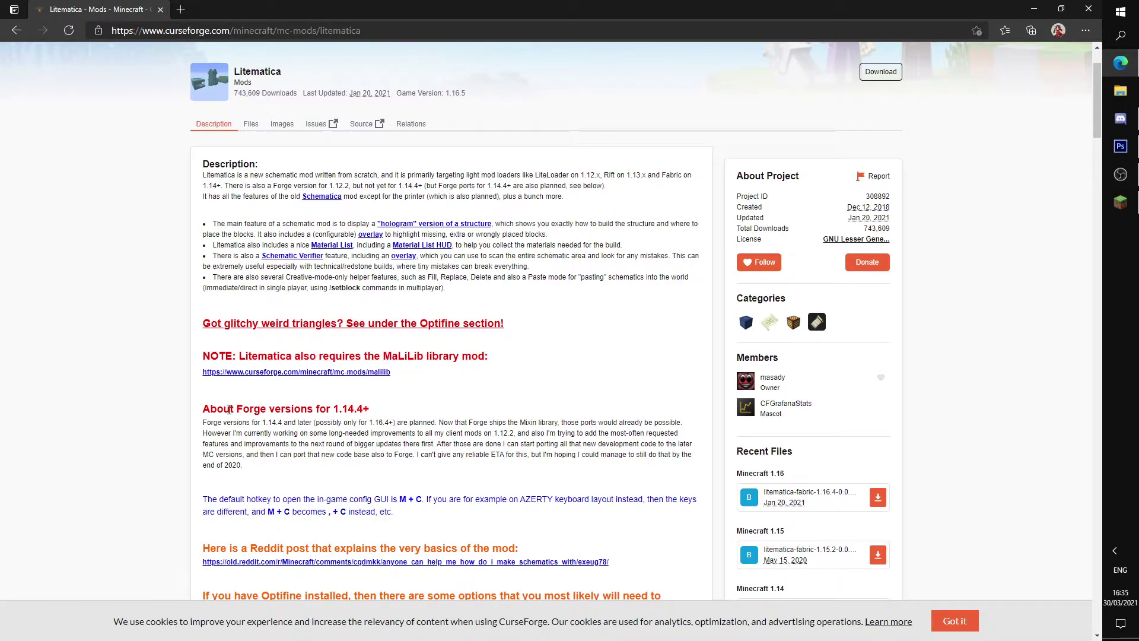
pyautogui.middleClick(219, 376)
pyautogui.click(240, 9)
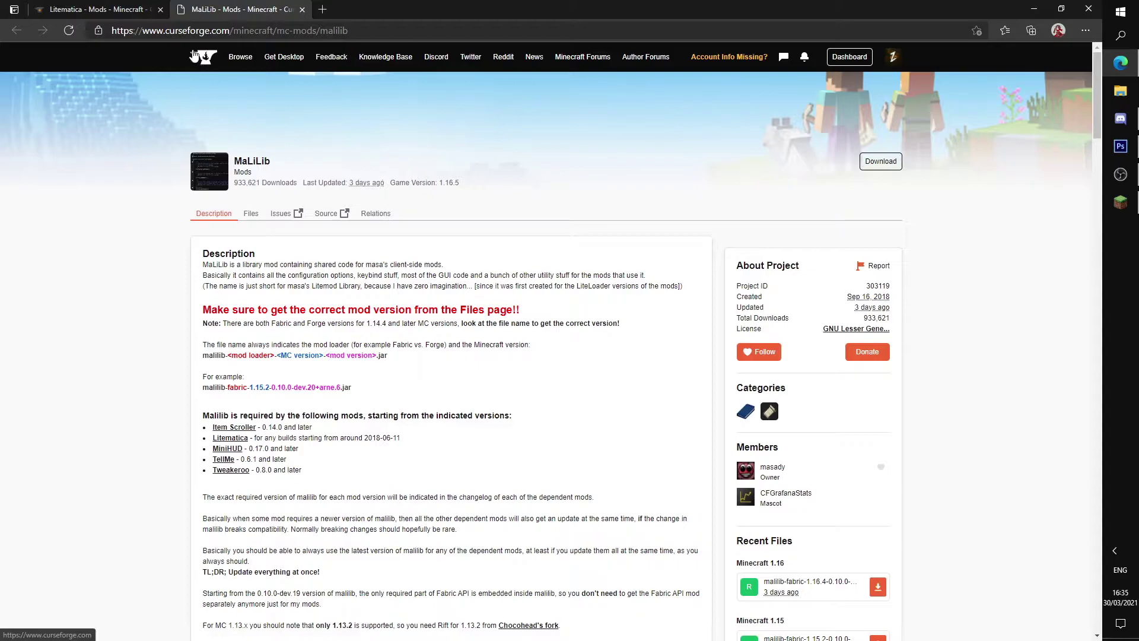
# Close the Litematica page and download malilib-fabric-1.16.4-0.10.0-dev.21+arne.5.jar from MaLiLib's files page
pyautogui.click(160, 9)
pyautogui.click(258, 218)
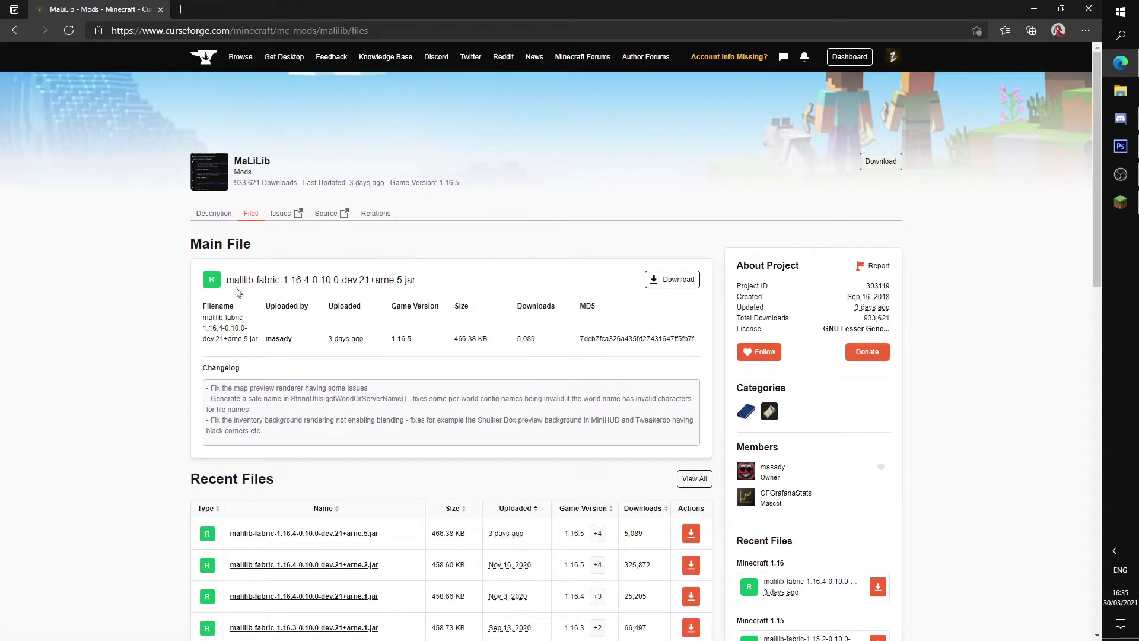
pyautogui.click(666, 282)
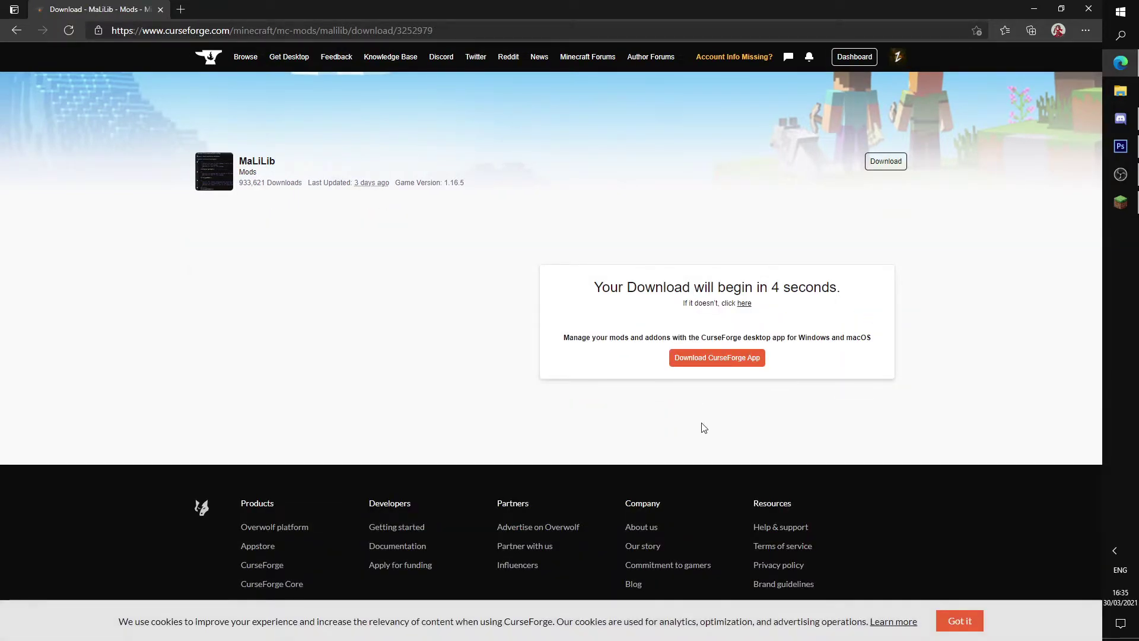
# Open the .minecraft mods folder through %appdata% and place a Downloads folder window beside it
pyautogui.press('super+r')
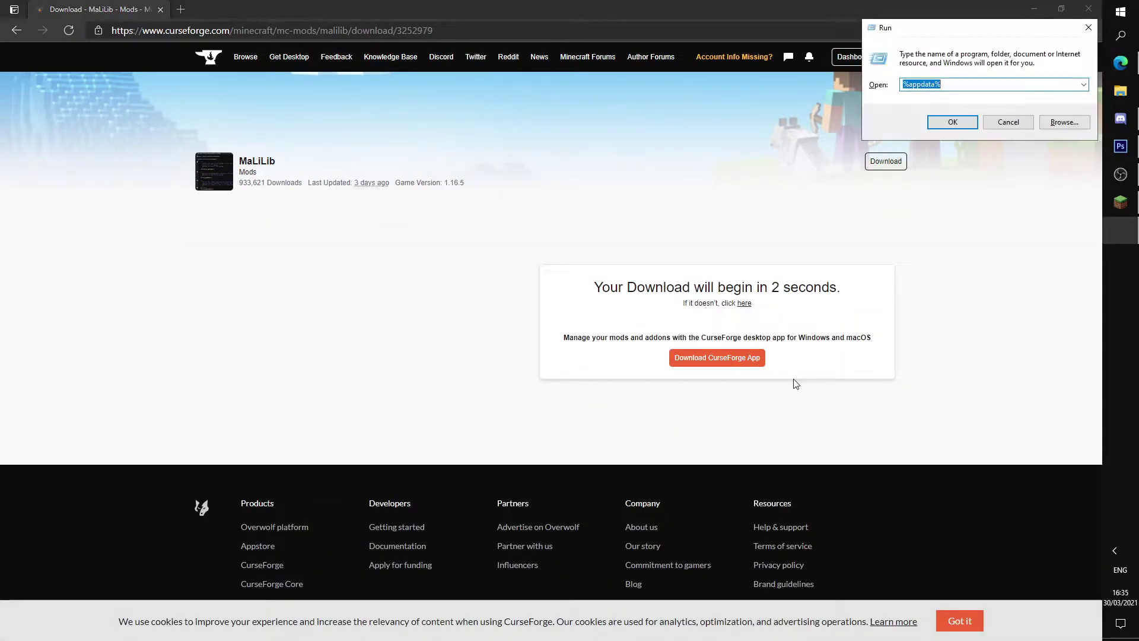
pyautogui.click(943, 125)
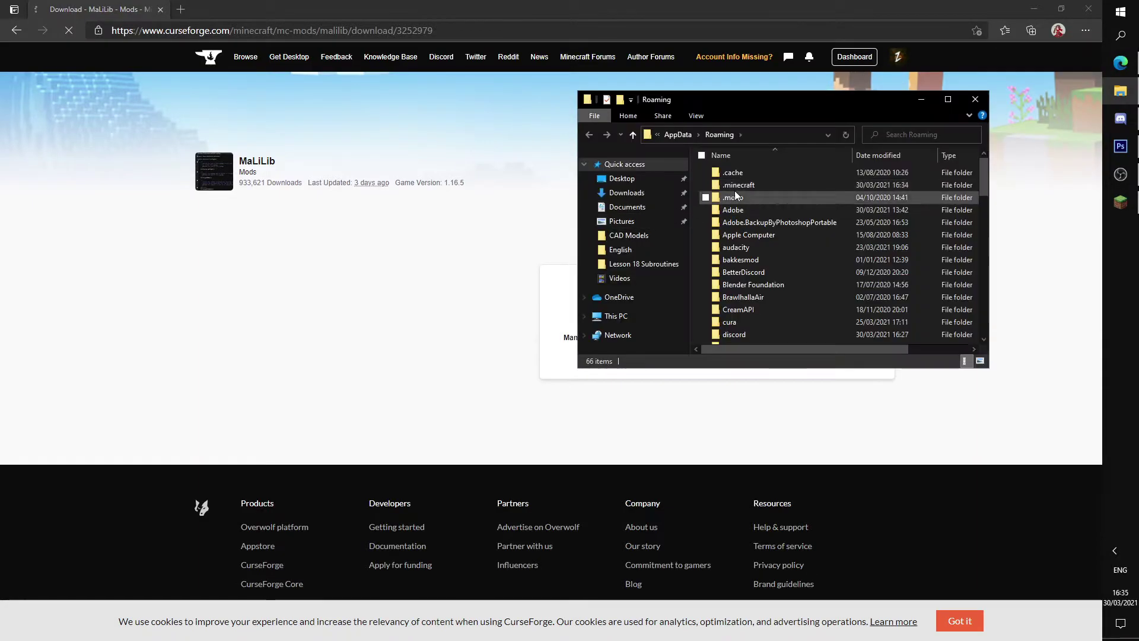
pyautogui.doubleClick(738, 187)
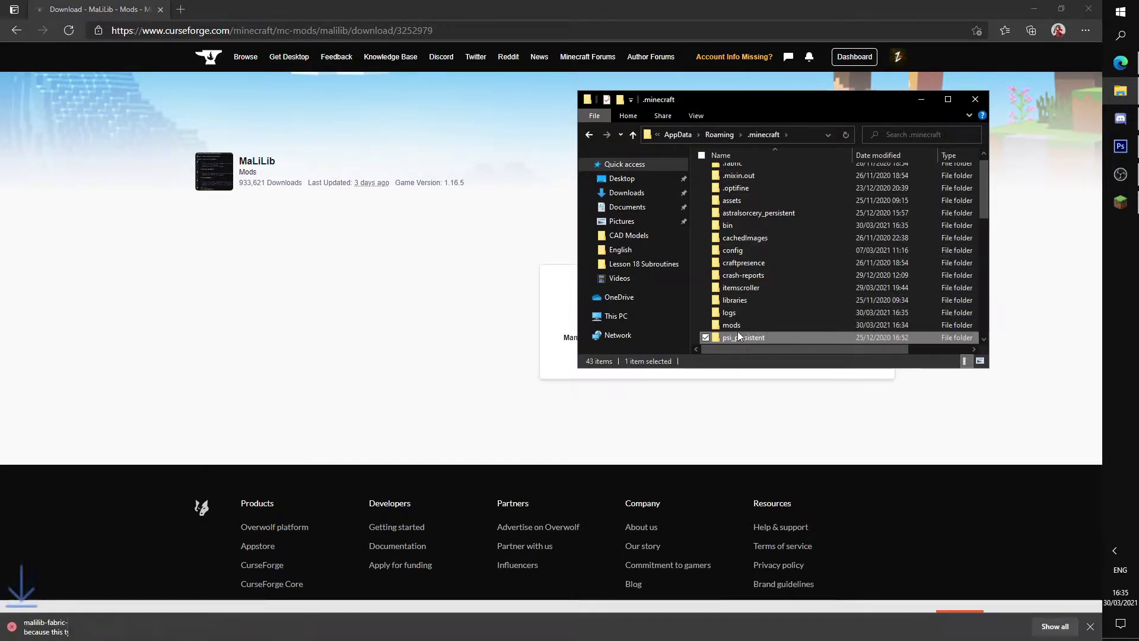
pyautogui.doubleClick(738, 333)
pyautogui.press('super+e')
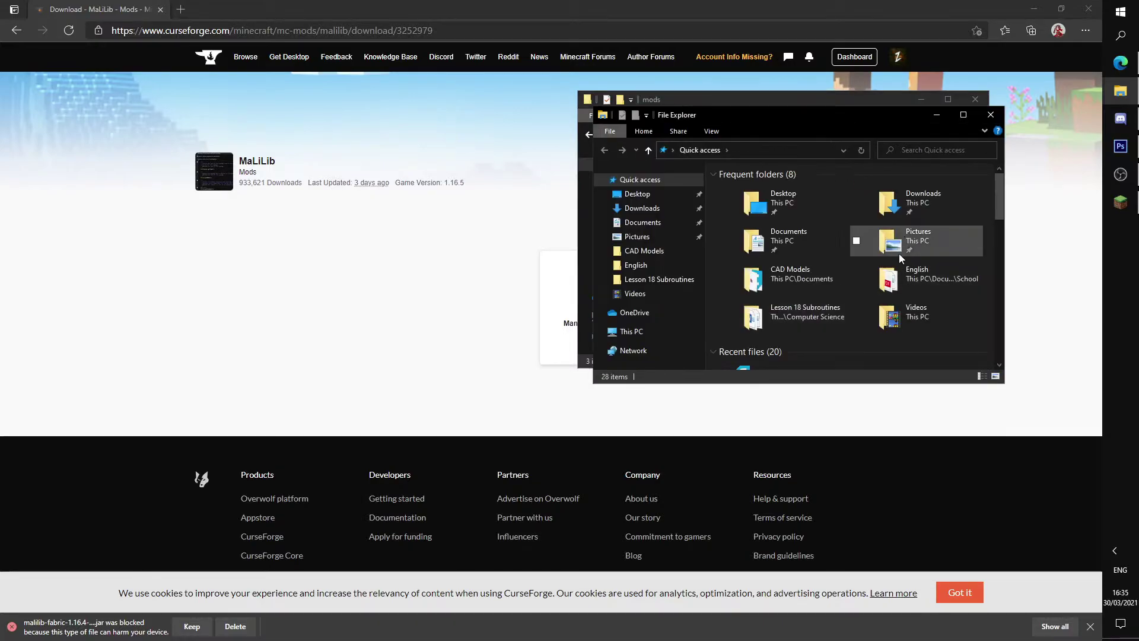
pyautogui.doubleClick(890, 202)
pyautogui.moveTo(748, 120); pyautogui.dragTo(401, 123)
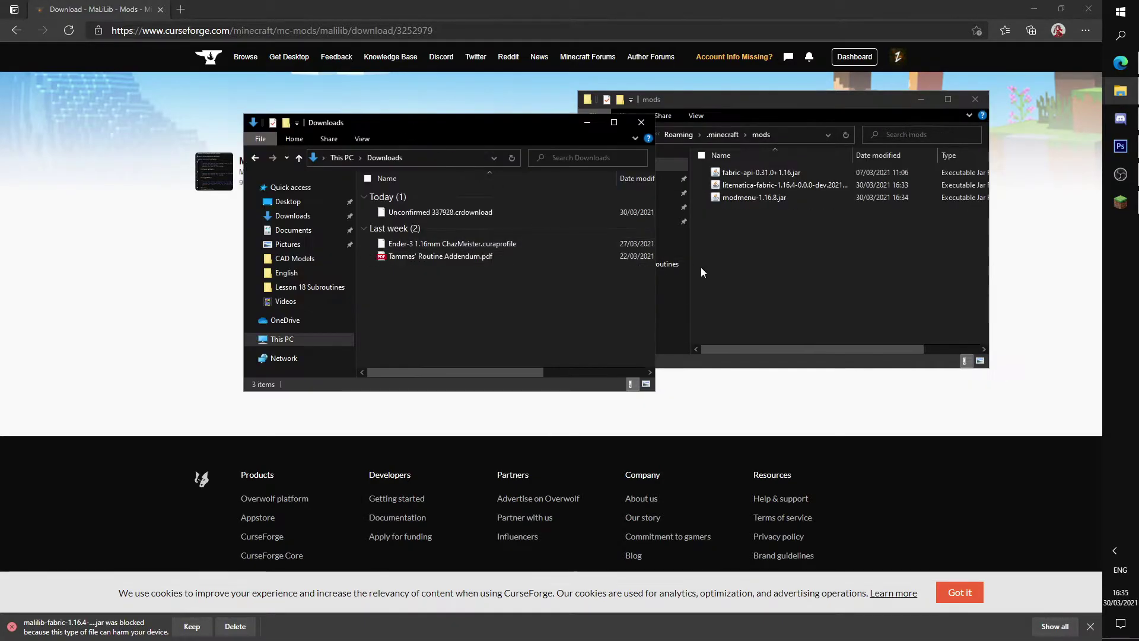
# Keep the blocked MaLiLib download, move its jar file from Downloads into the mods folder, and close both folder windows
pyautogui.click(191, 625)
pyautogui.moveTo(1120, 90)
pyautogui.click(1008, 47)
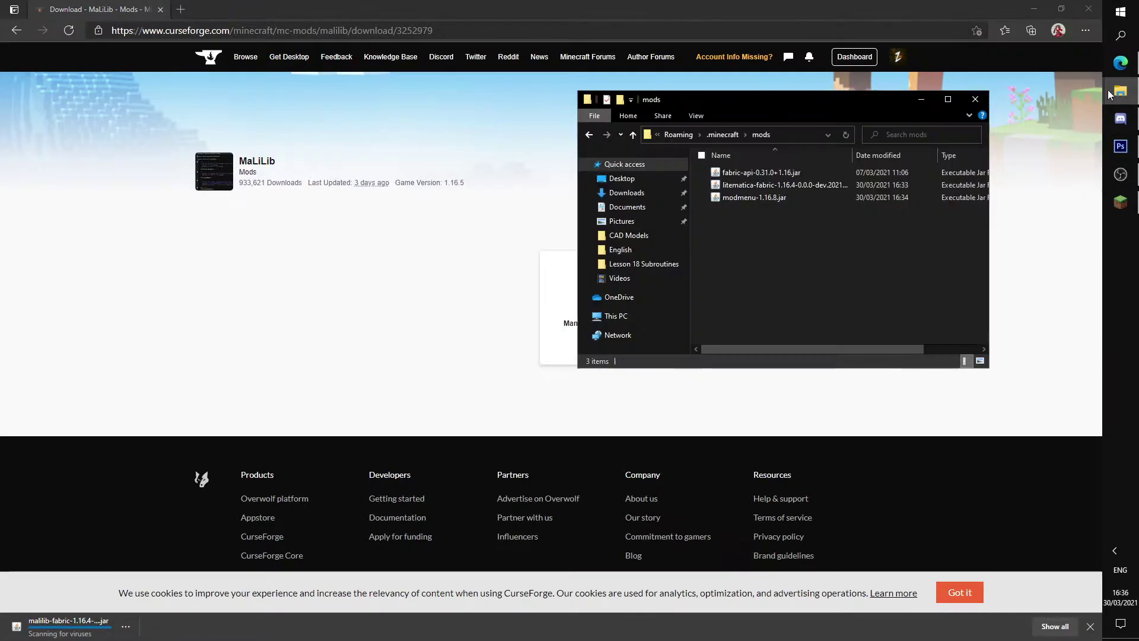
pyautogui.click(1009, 134)
pyautogui.moveTo(450, 212); pyautogui.dragTo(807, 237)
pyautogui.moveTo(570, 123); pyautogui.dragTo(572, 122)
pyautogui.click(644, 121)
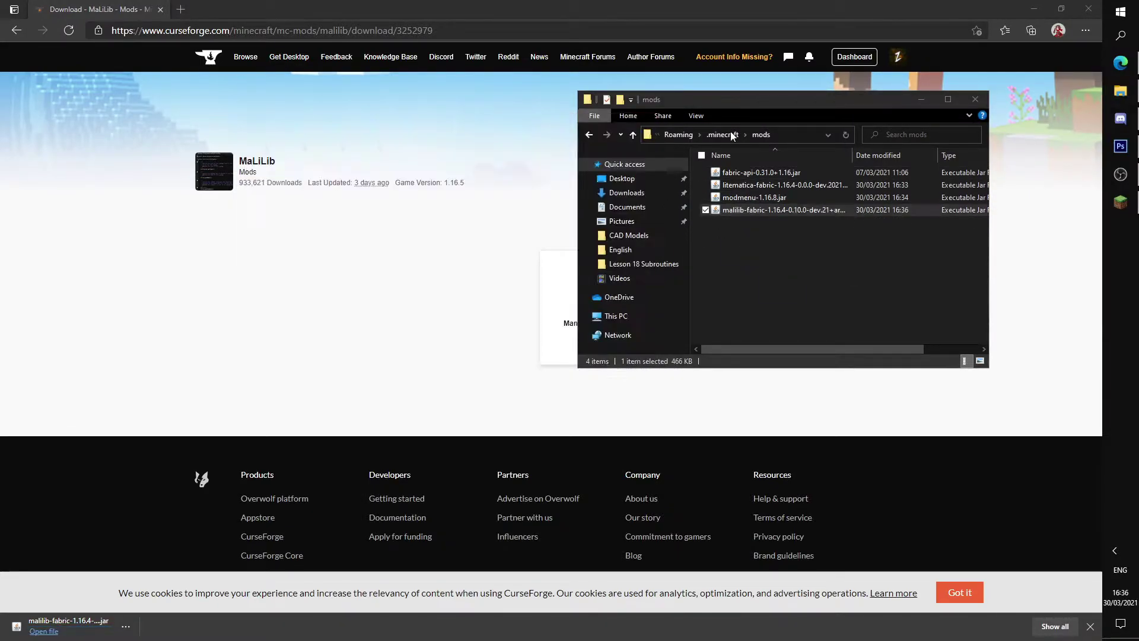
pyautogui.click(975, 99)
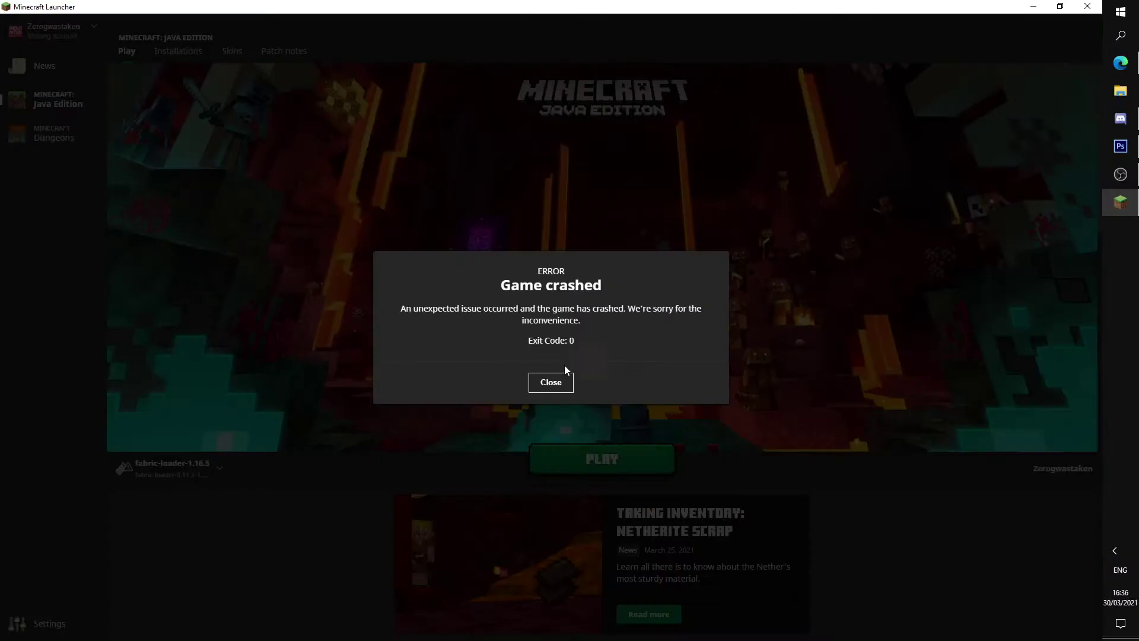
# Dismiss the launcher's crash message, launch Minecraft with the fabric-loader-1.16.5 profile, and make the game window fullscreen
pyautogui.click(560, 383)
pyautogui.click(599, 458)
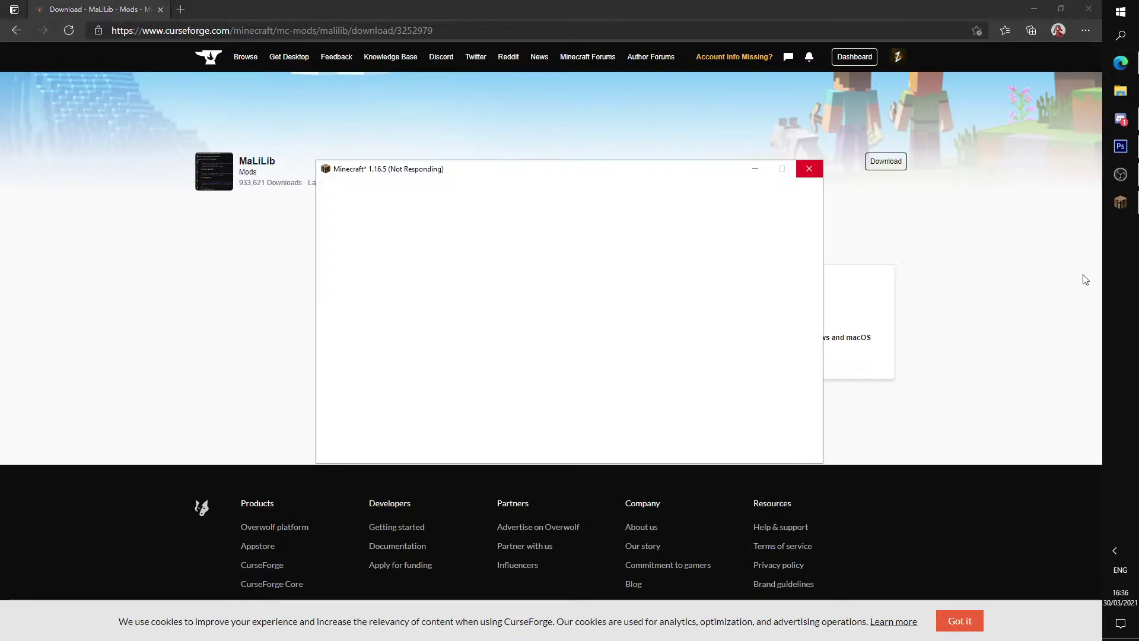
pyautogui.moveTo(642, 172); pyautogui.dragTo(646, 153)
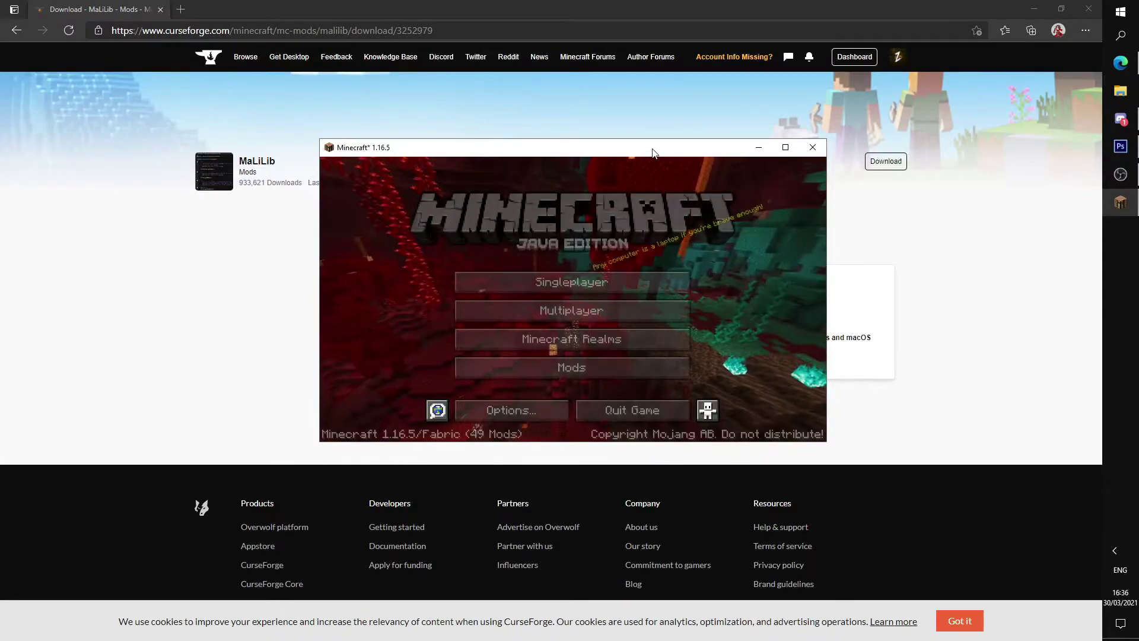
pyautogui.click(784, 147)
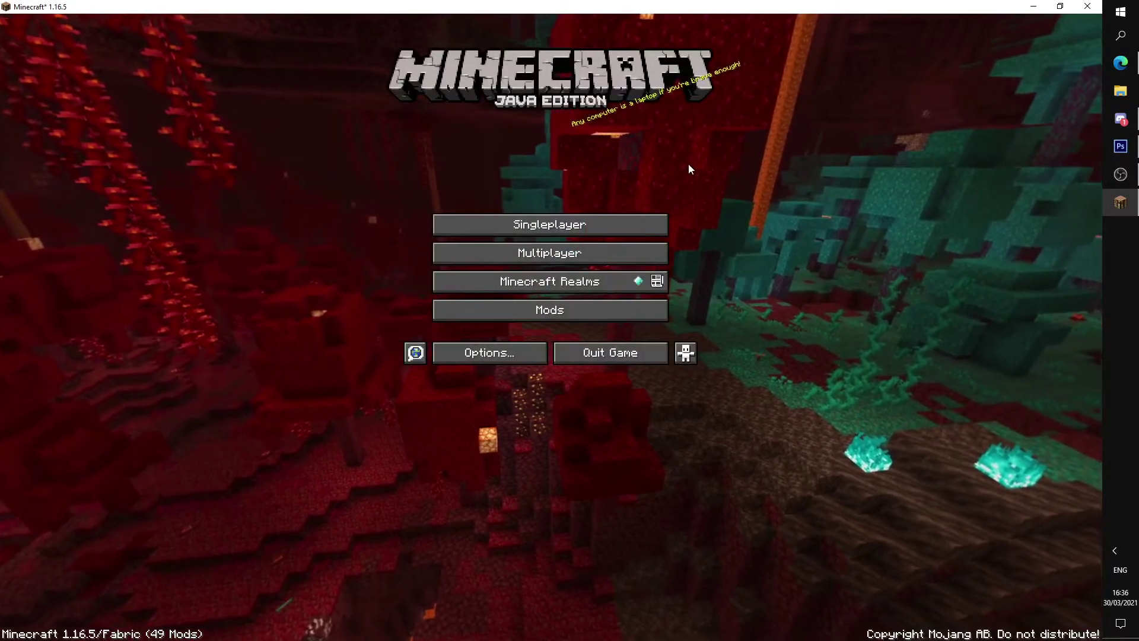
pyautogui.press('F11')
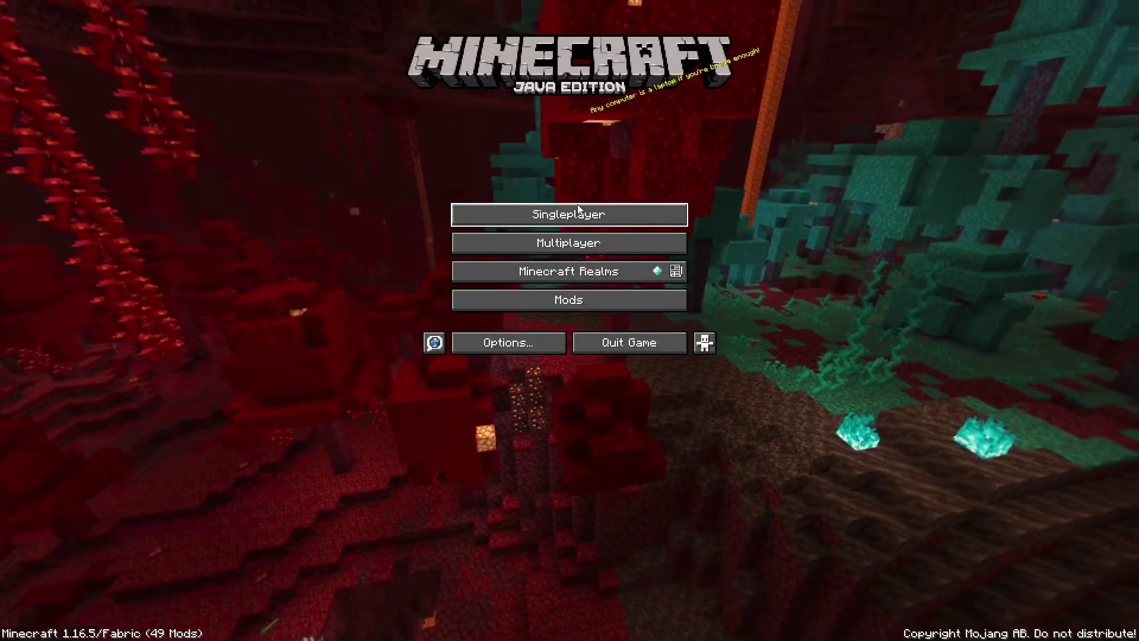
# Examine the installed mods list, viewing the details of Minecraft, Mod Menu and Litematica
pyautogui.click(577, 301)
pyautogui.click(146, 157)
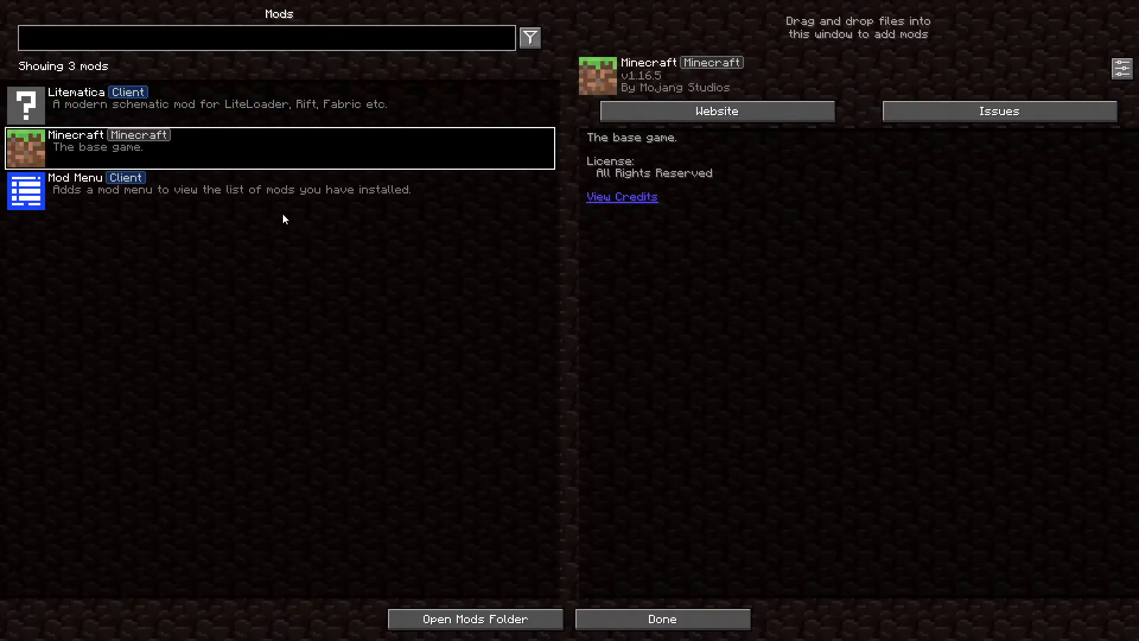
pyautogui.click(281, 205)
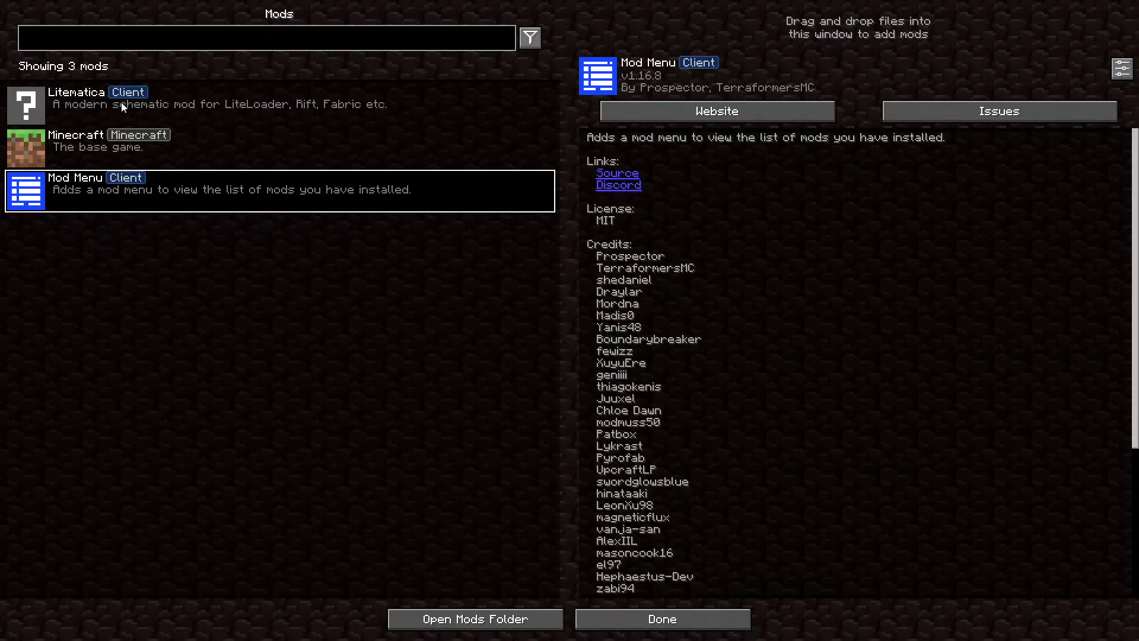
pyautogui.click(89, 107)
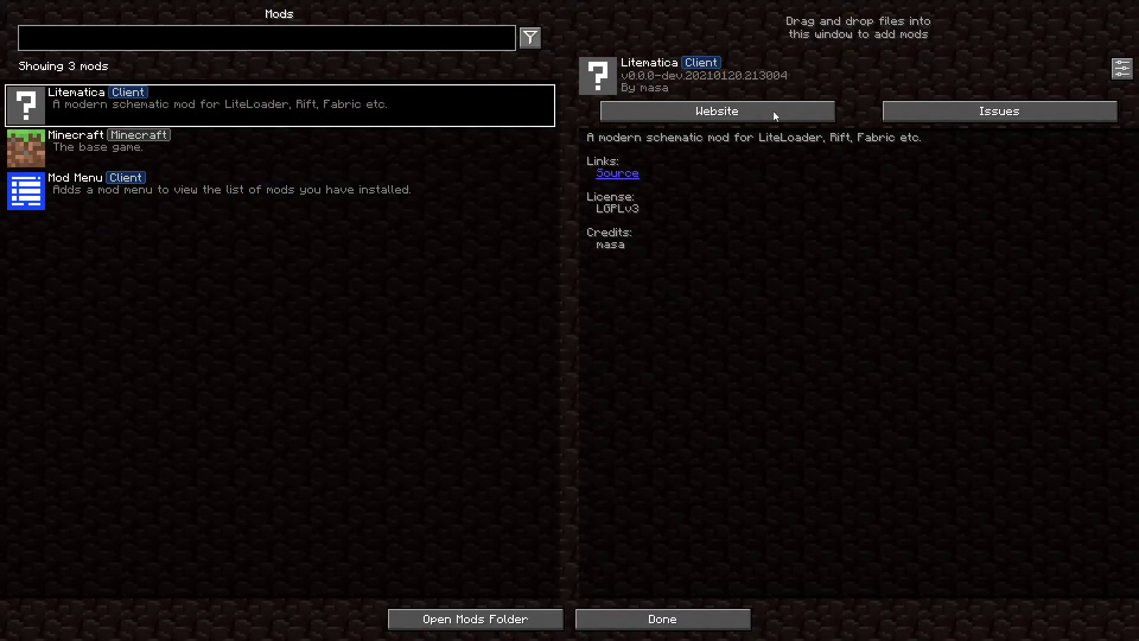
pyautogui.click(1113, 70)
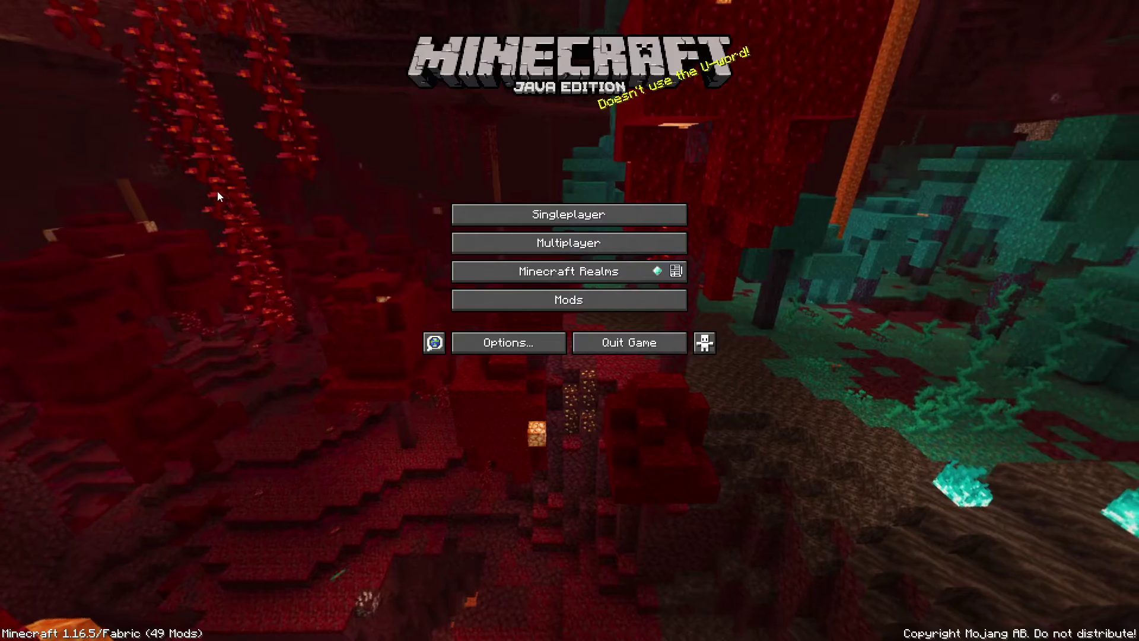
# Load the singleplayer world "It is time" and reduce the render distance in the video settings
pyautogui.click(570, 214)
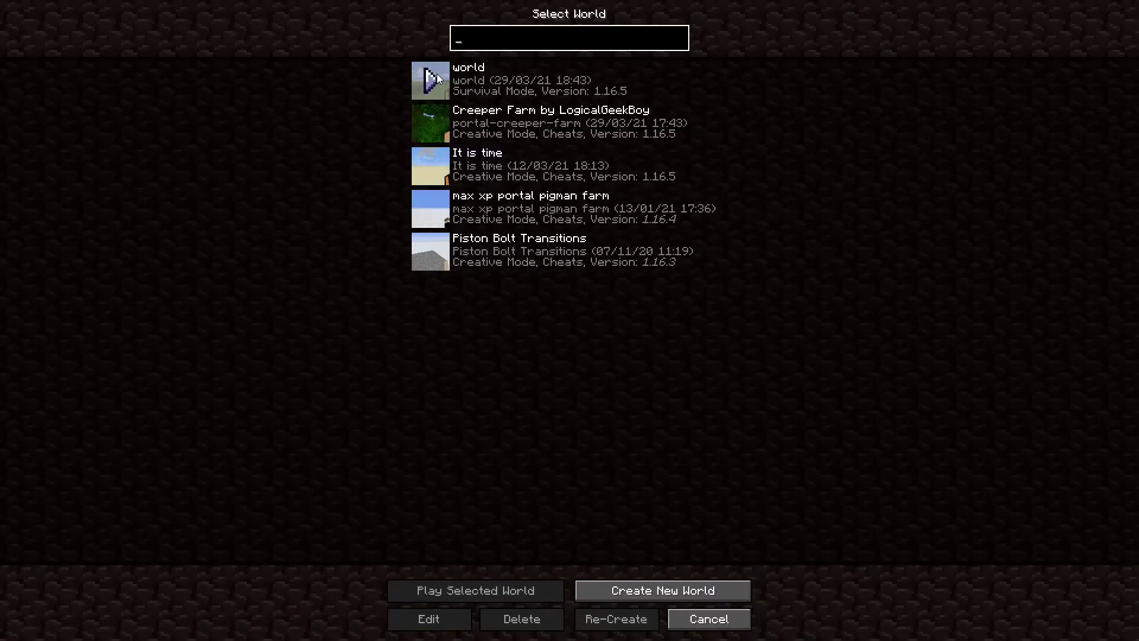
pyautogui.click(442, 164)
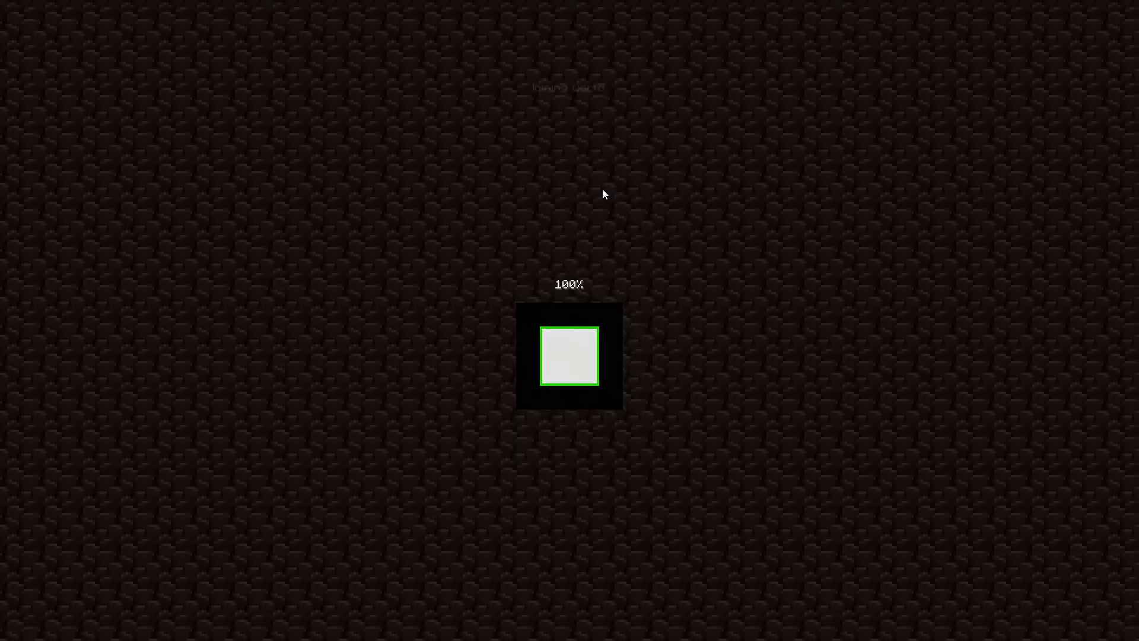
pyautogui.press('Escape')
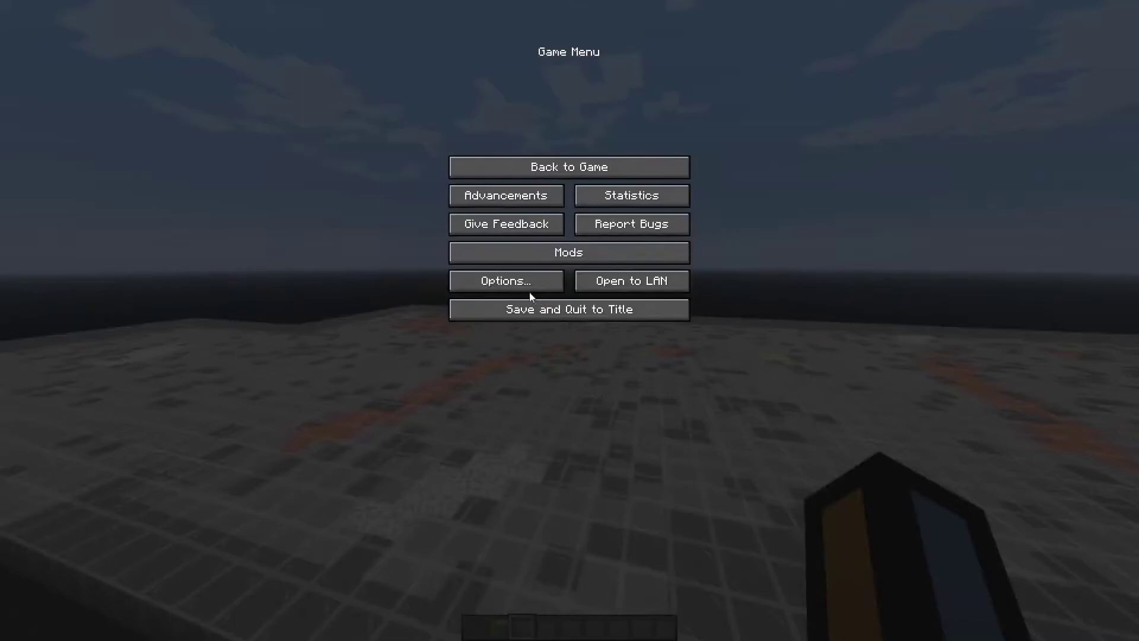
pyautogui.click(529, 290)
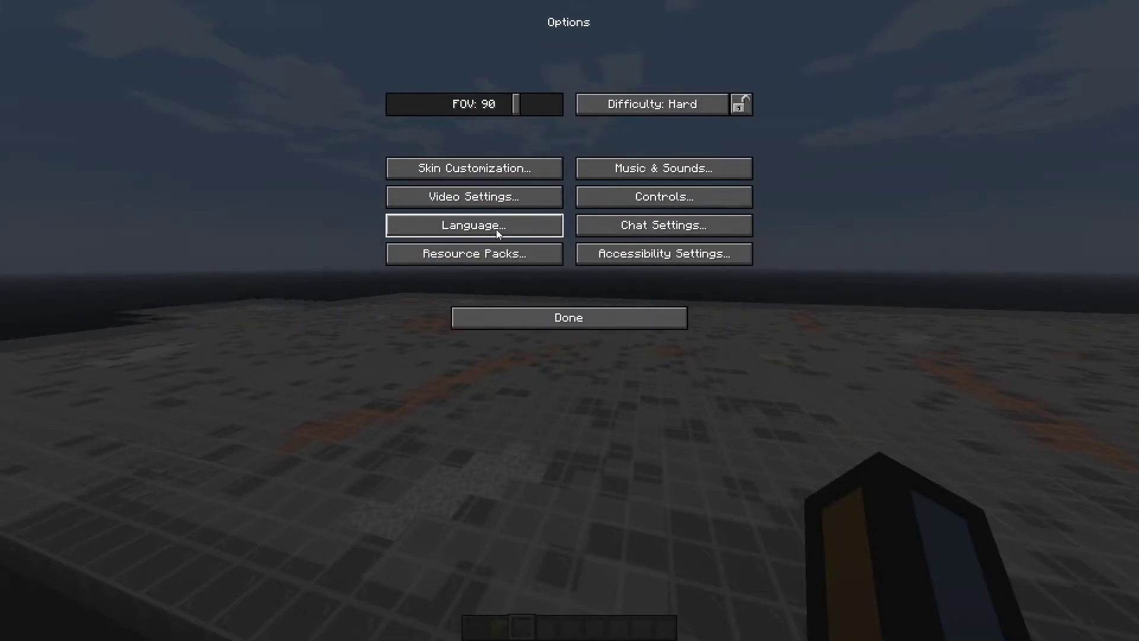
pyautogui.click(630, 169)
pyautogui.press('Escape')
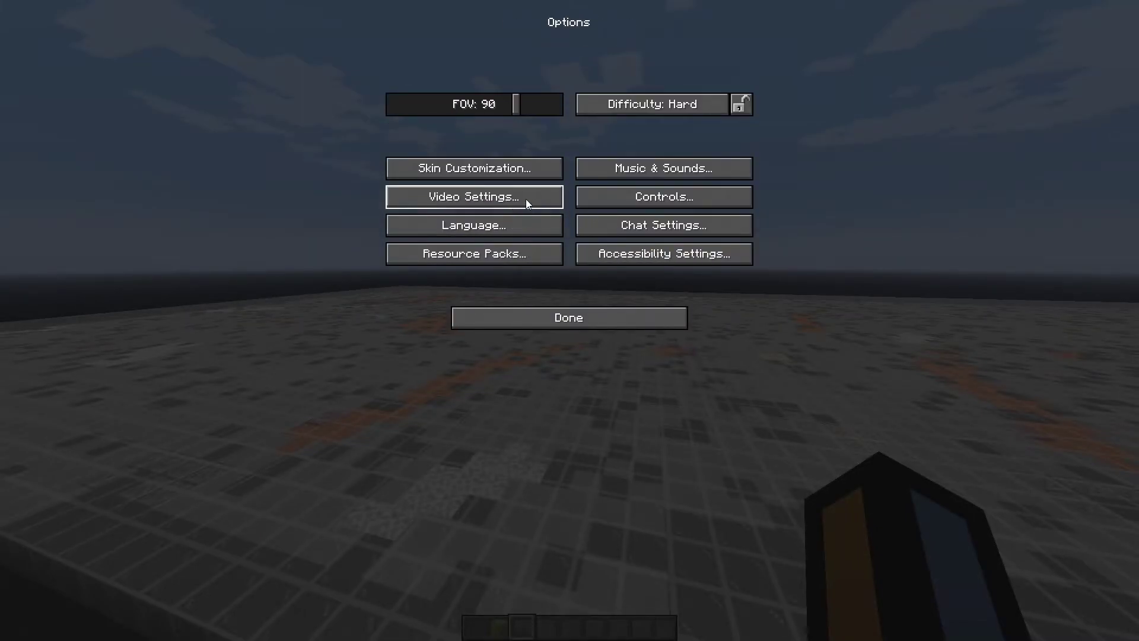
pyautogui.click(526, 198)
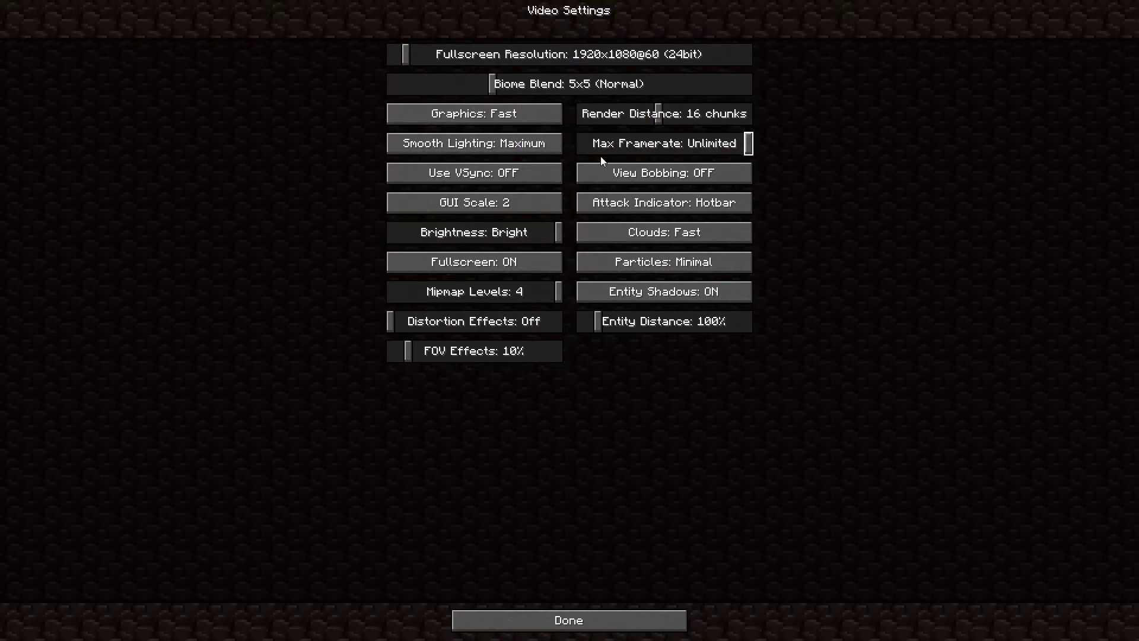
pyautogui.moveTo(621, 119); pyautogui.dragTo(606, 119)
pyautogui.click(646, 620)
pyautogui.press('Escape')
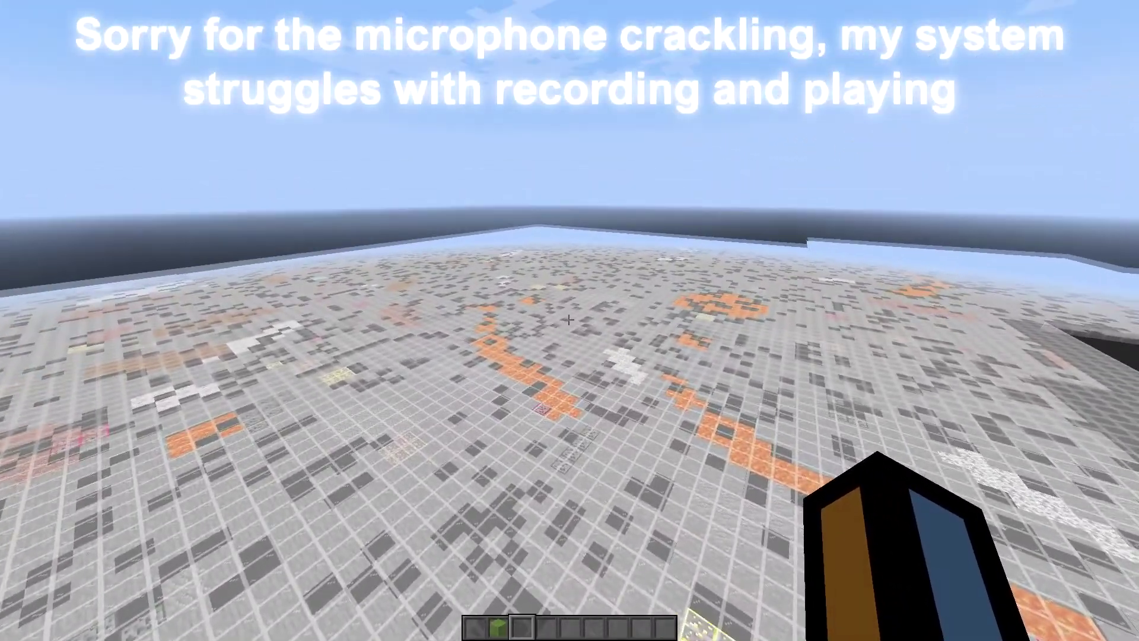
# Open the Litematica menu and look through its schematic placements and the list of loadable schematics
pyautogui.press('m')
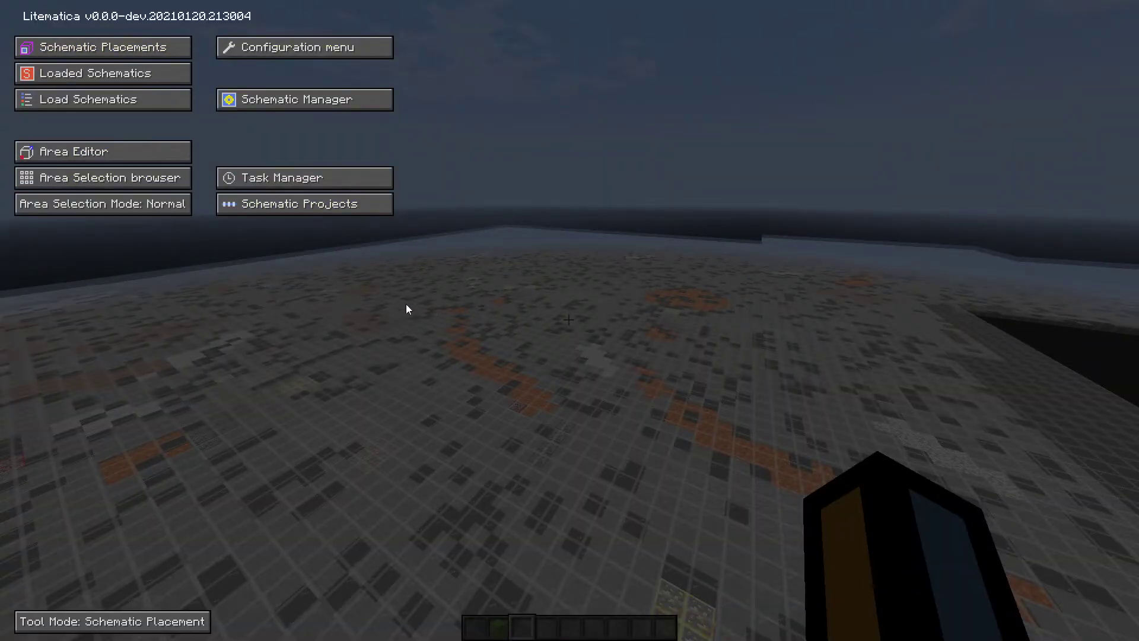
pyautogui.click(98, 52)
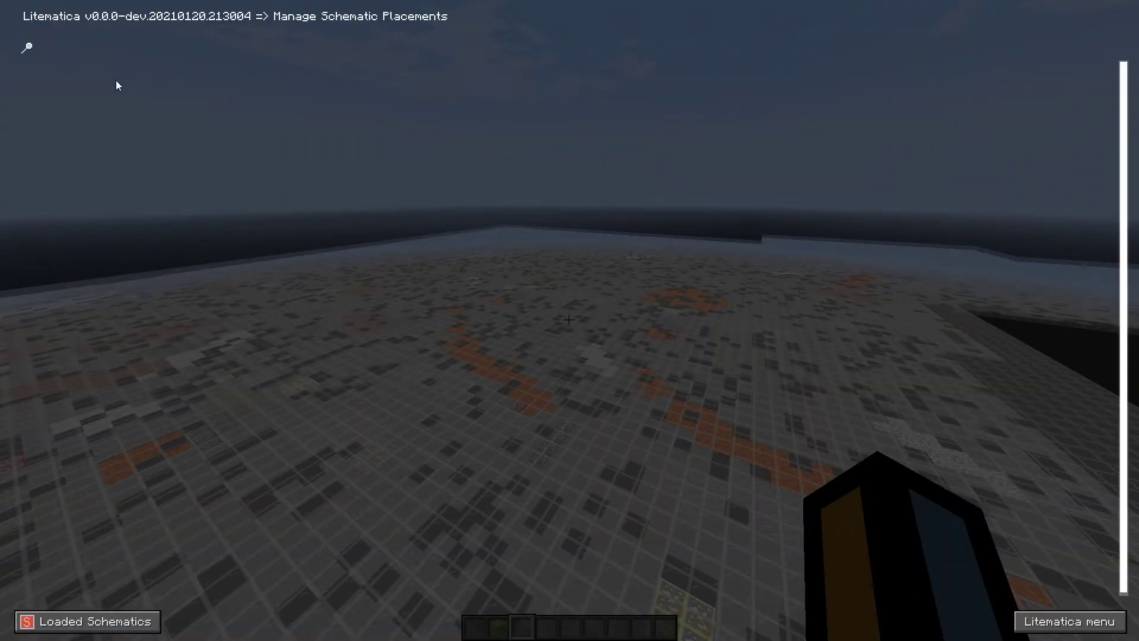
pyautogui.press('Escape')
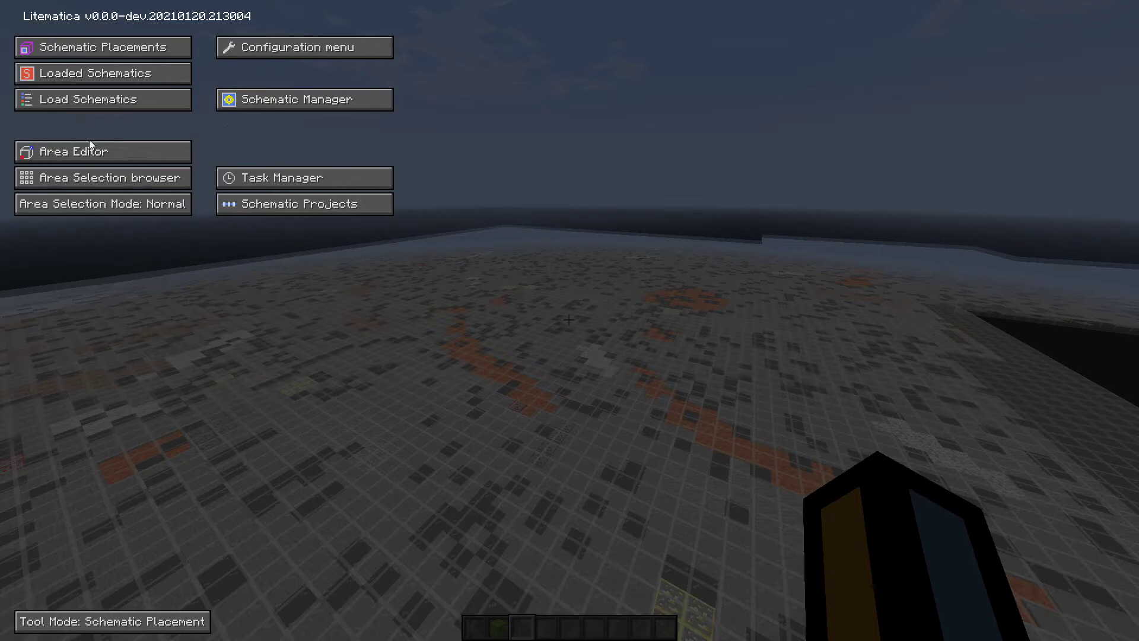
pyautogui.click(125, 101)
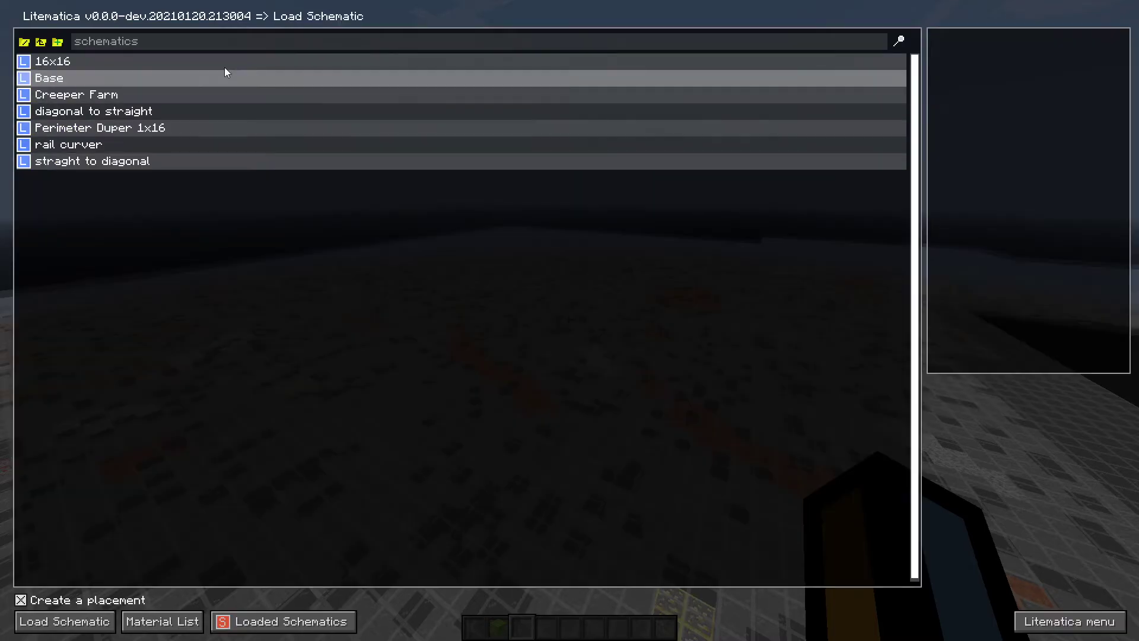
pyautogui.press('Escape')
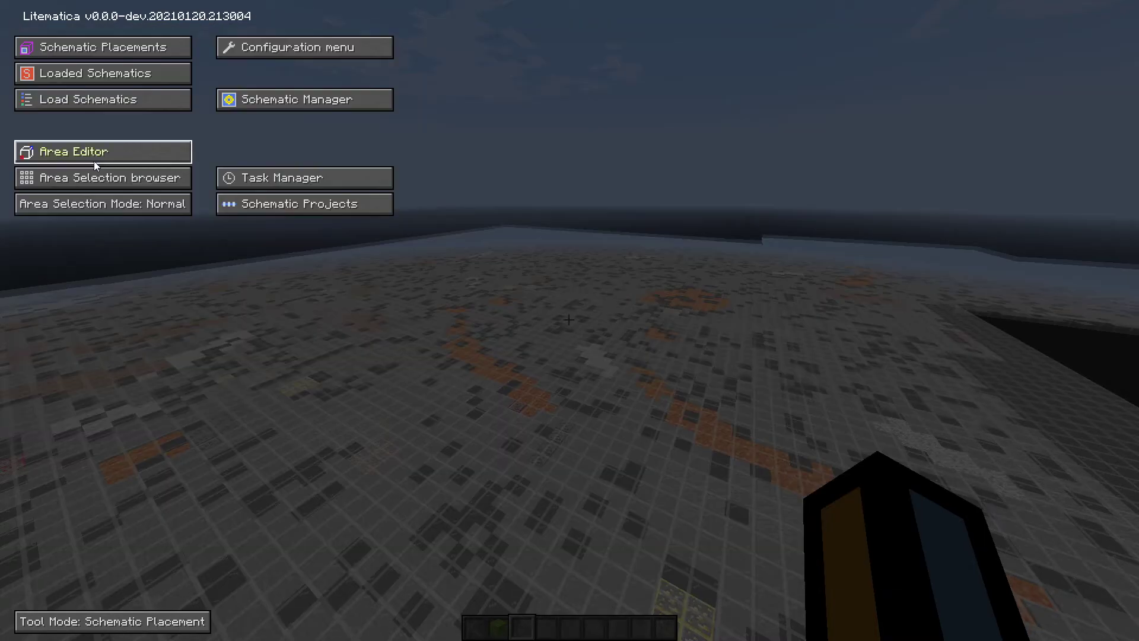
# Exit fullscreen, switch to Discord and look through the litematic files shared in SciCraft's world-and-litematics channel
pyautogui.press('F11')
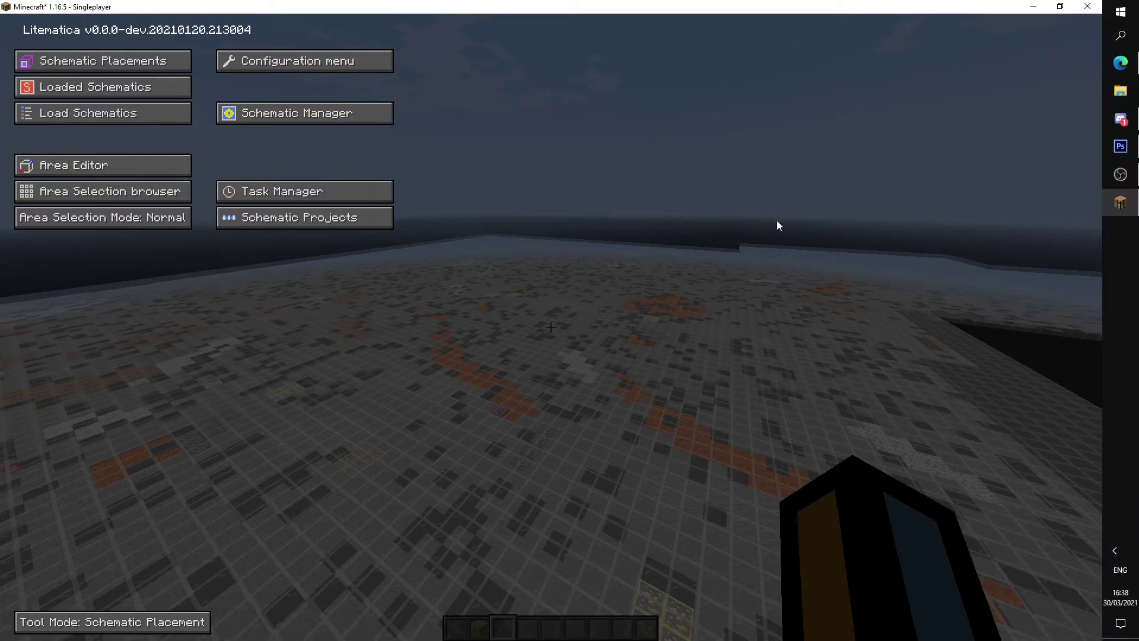
pyautogui.click(1121, 119)
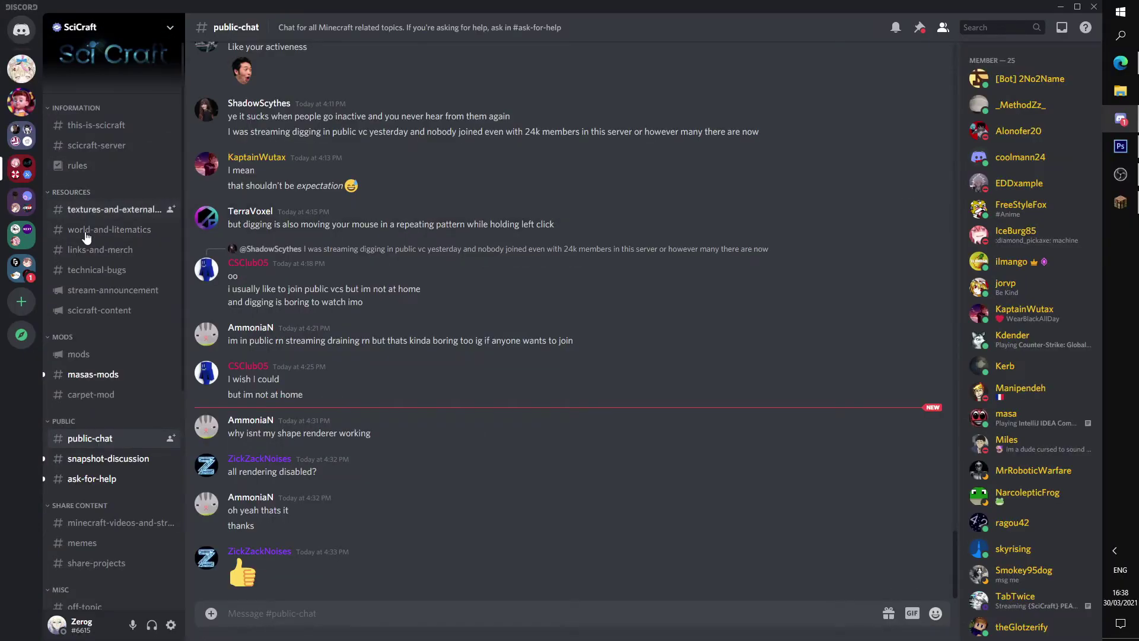
pyautogui.click(59, 232)
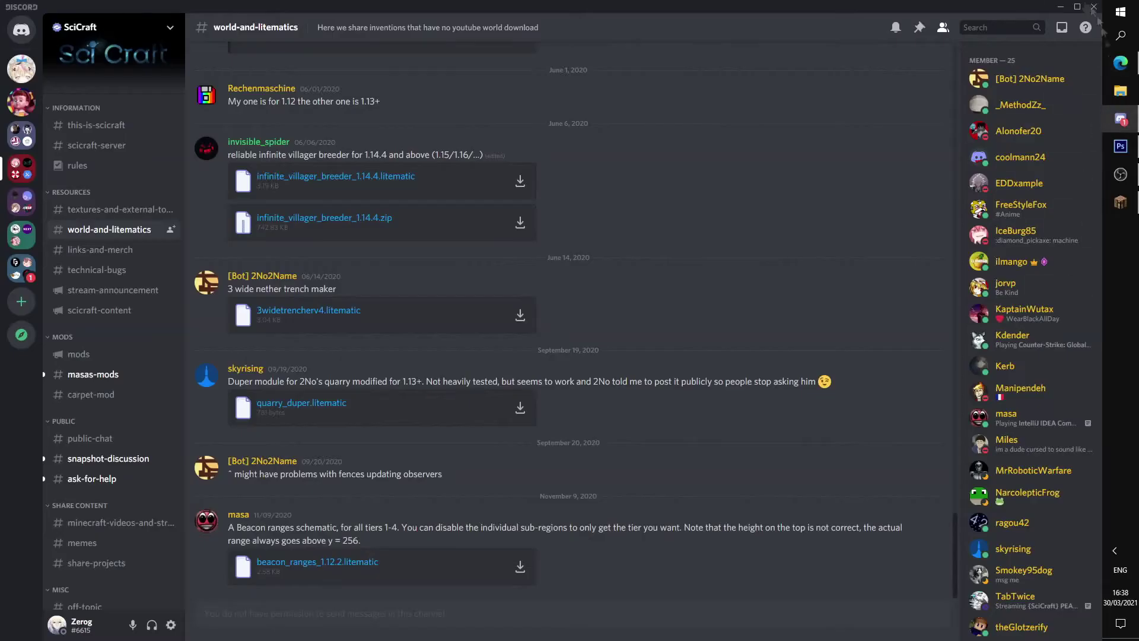
pyautogui.click(1057, 7)
# Open the schematics folder inside .minecraft, starting from the %appdata% location
pyautogui.press('super+r')
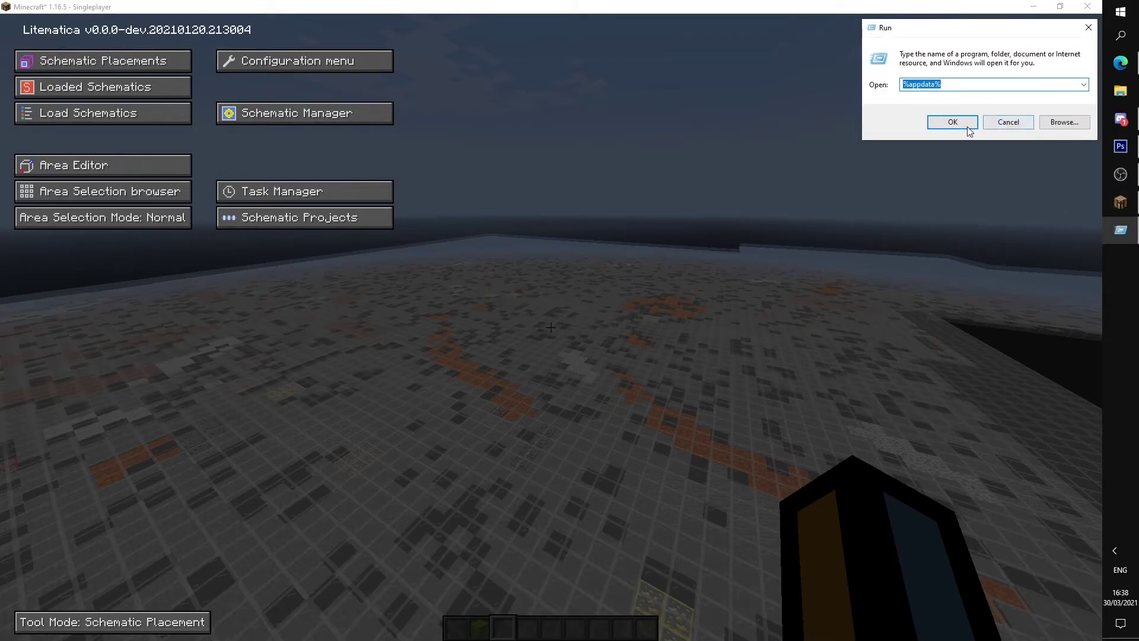
pyautogui.click(963, 123)
pyautogui.doubleClick(409, 210)
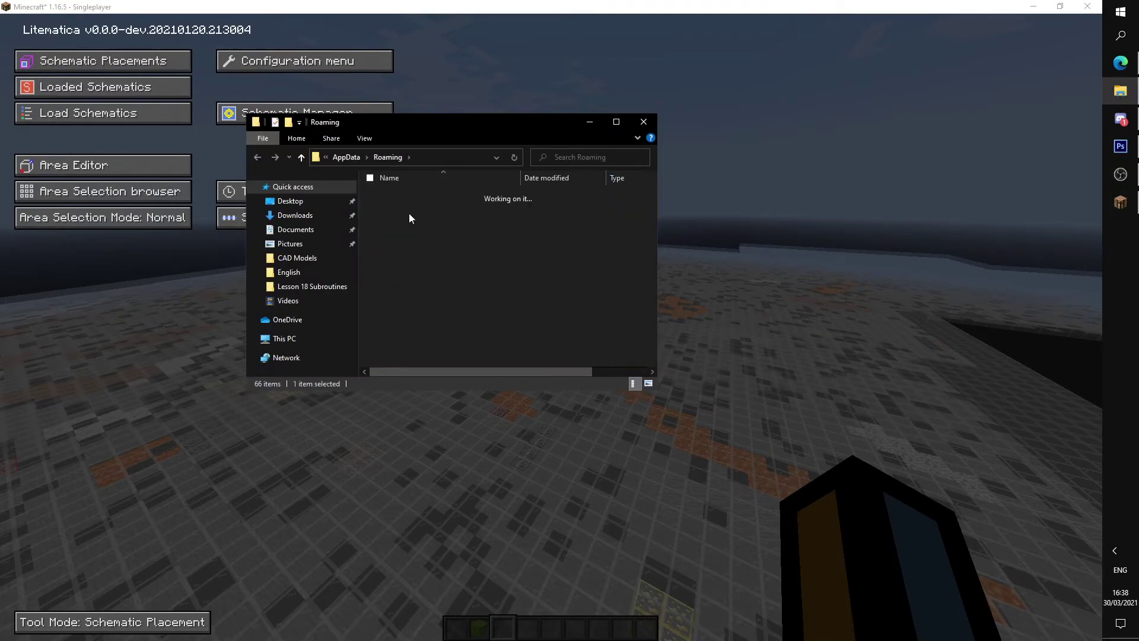
pyautogui.doubleClick(464, 122)
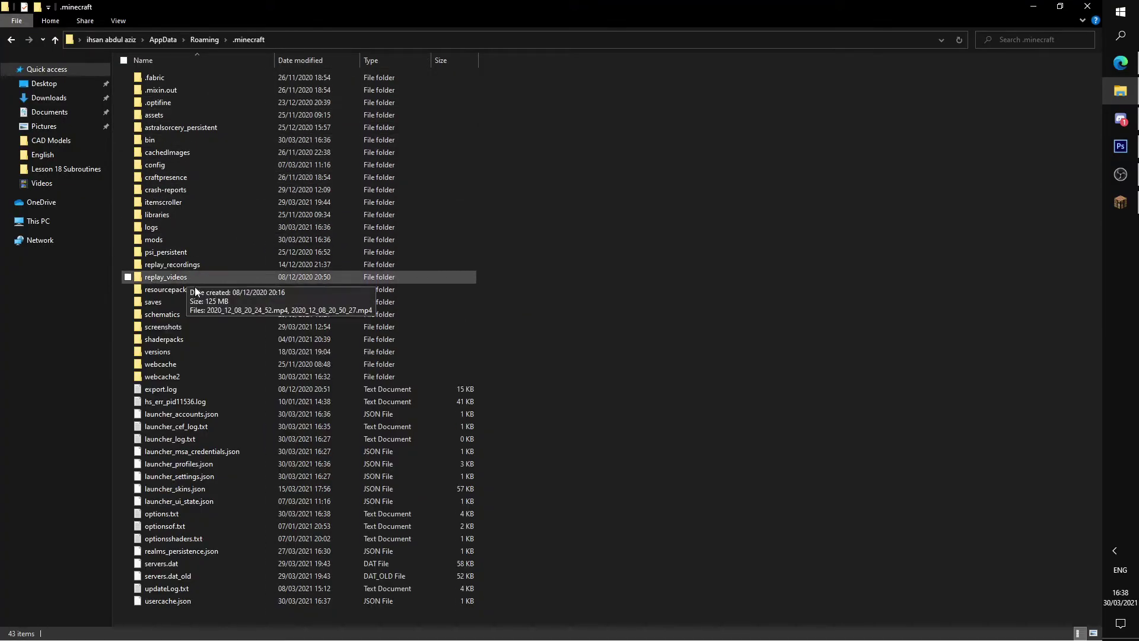
pyautogui.click(160, 313)
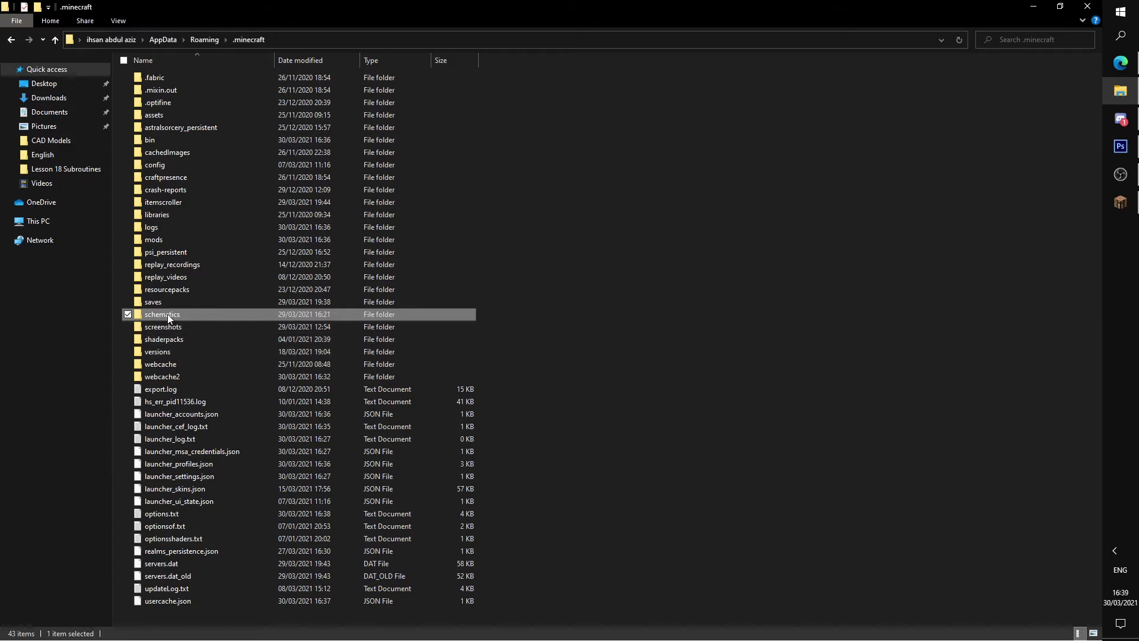
pyautogui.doubleClick(167, 316)
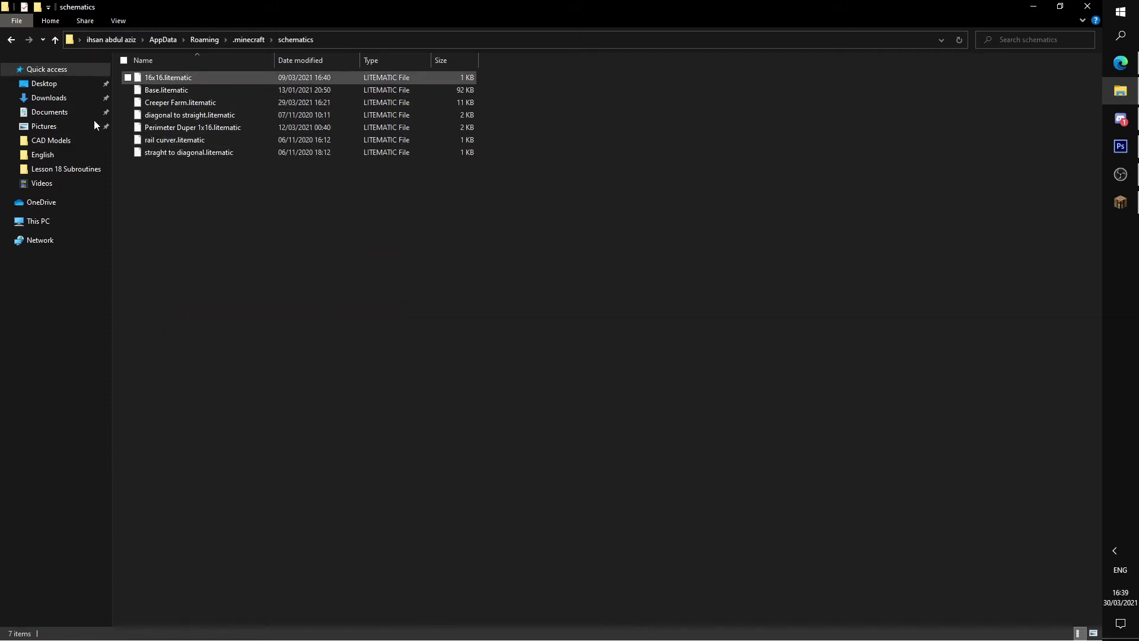
pyautogui.moveTo(188, 211); pyautogui.dragTo(323, 173)
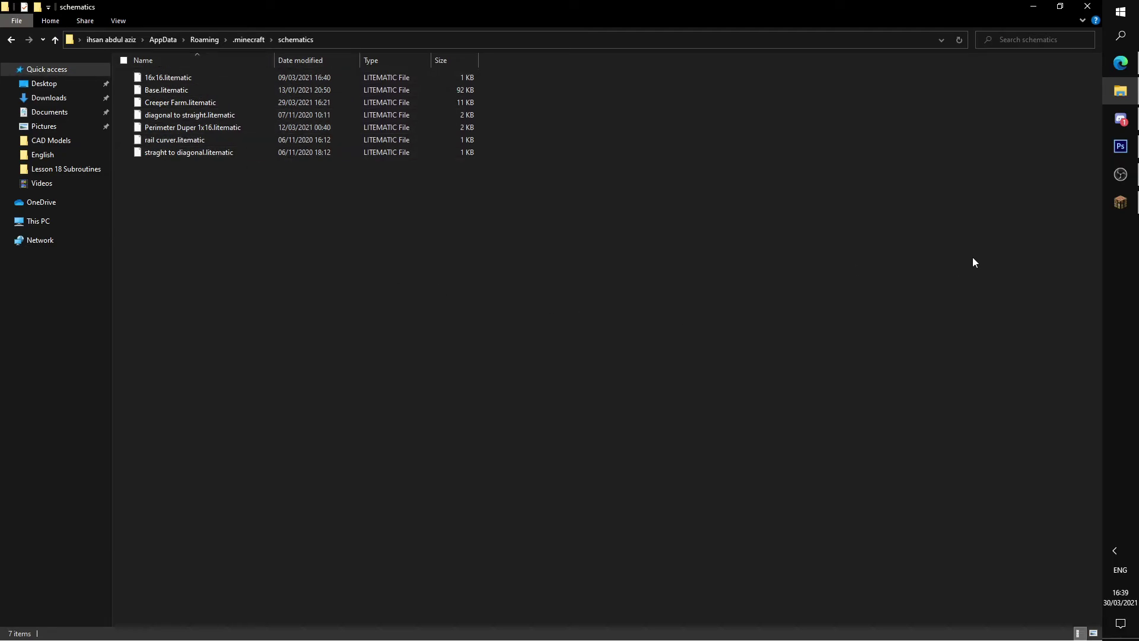
# Move beacon_ranges_1.12.2.litematic from the Downloads folder into Minecraft's schematics folder
pyautogui.press('super+e')
pyautogui.doubleClick(575, 226)
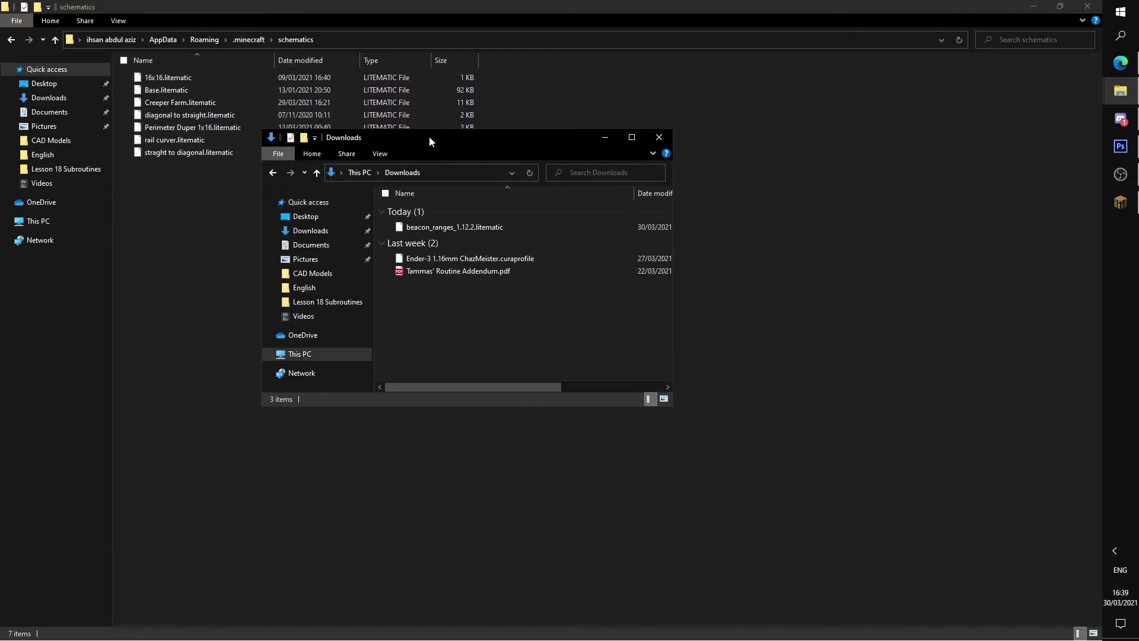
pyautogui.moveTo(429, 136); pyautogui.dragTo(588, 125)
pyautogui.click(590, 215)
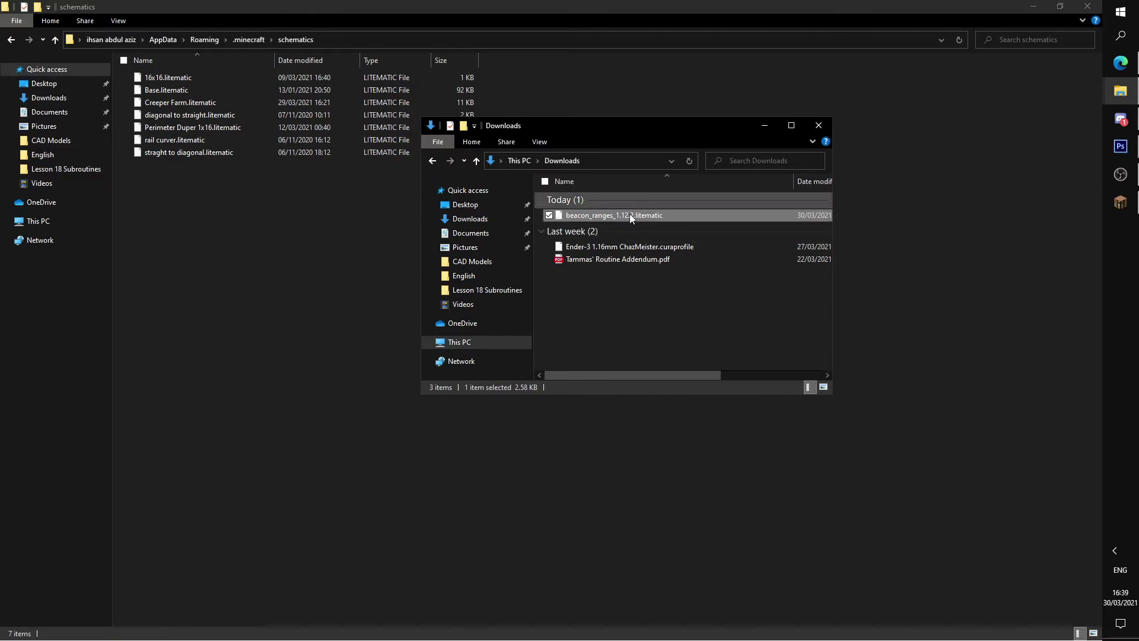
pyautogui.moveTo(607, 211); pyautogui.dragTo(231, 343)
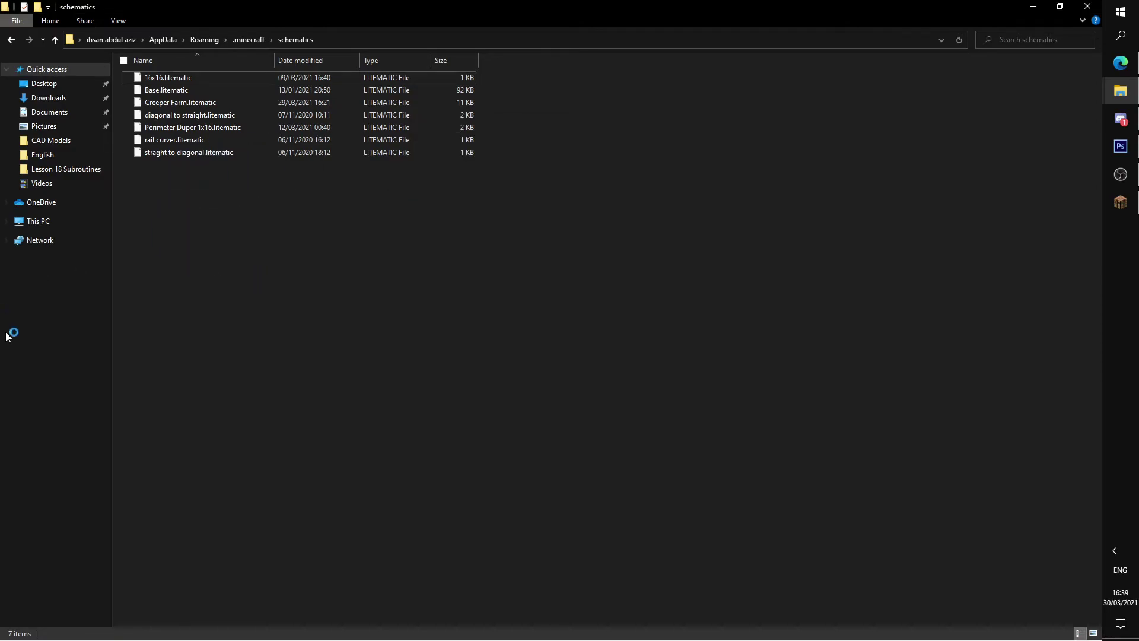
pyautogui.click(232, 344)
# Switch back to Minecraft, load the beacon_ranges_1.12.2 schematic with a placement, and return to the world
pyautogui.click(1120, 203)
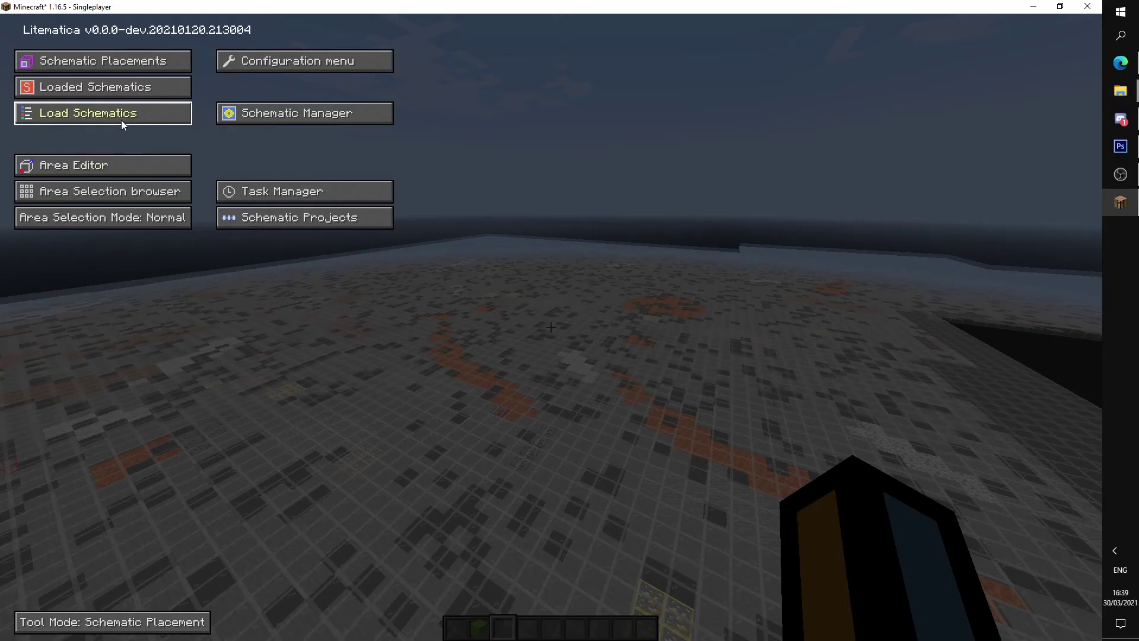
pyautogui.click(89, 119)
pyautogui.click(190, 108)
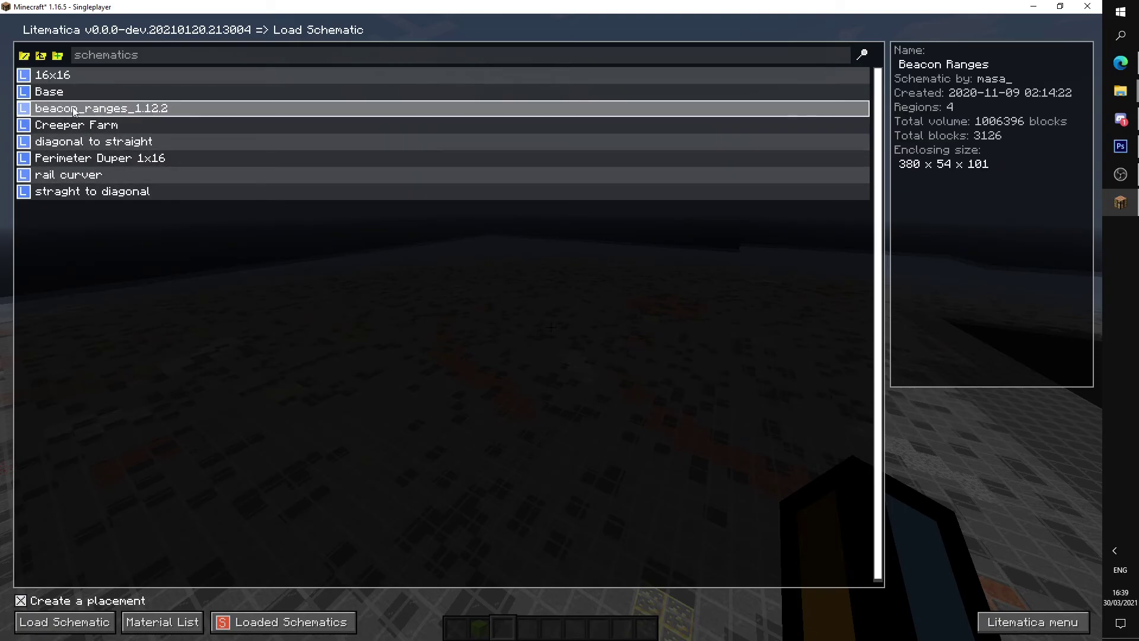
pyautogui.click(101, 622)
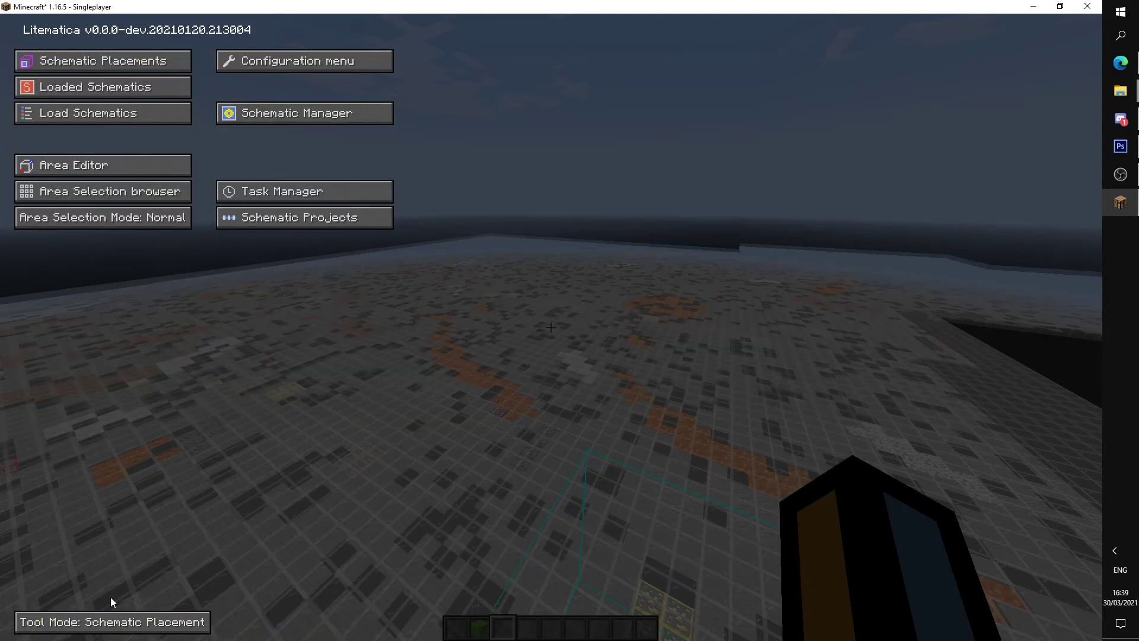
pyautogui.press('Escape')
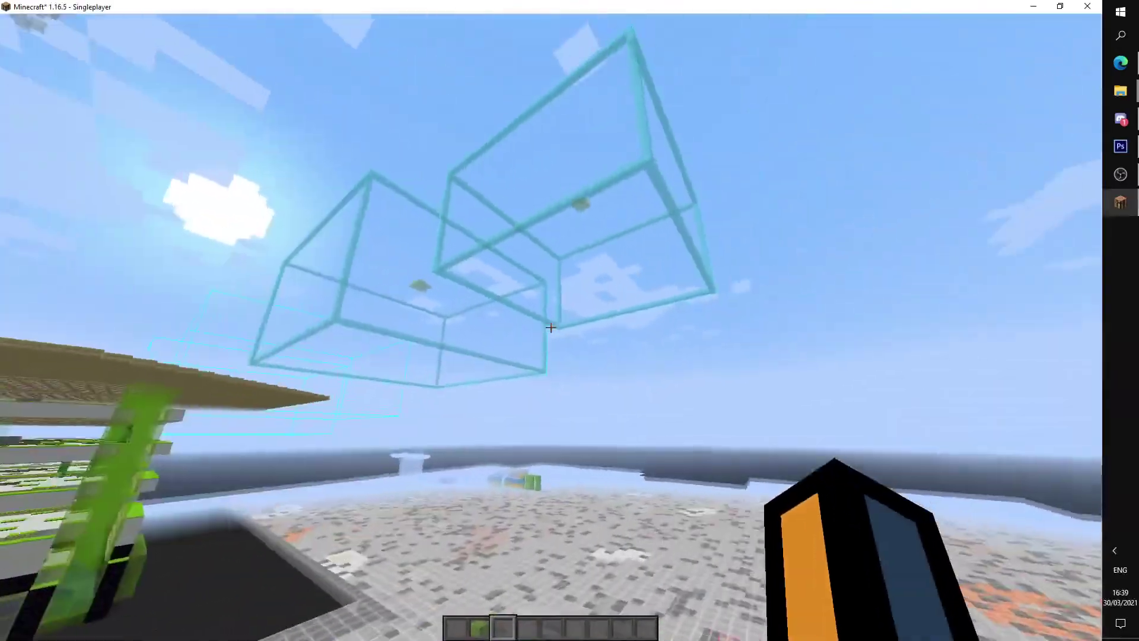
# Fly around the placed beacon ranges schematic and examine its outlines, cycling through the camera perspectives
pyautogui.press('w')
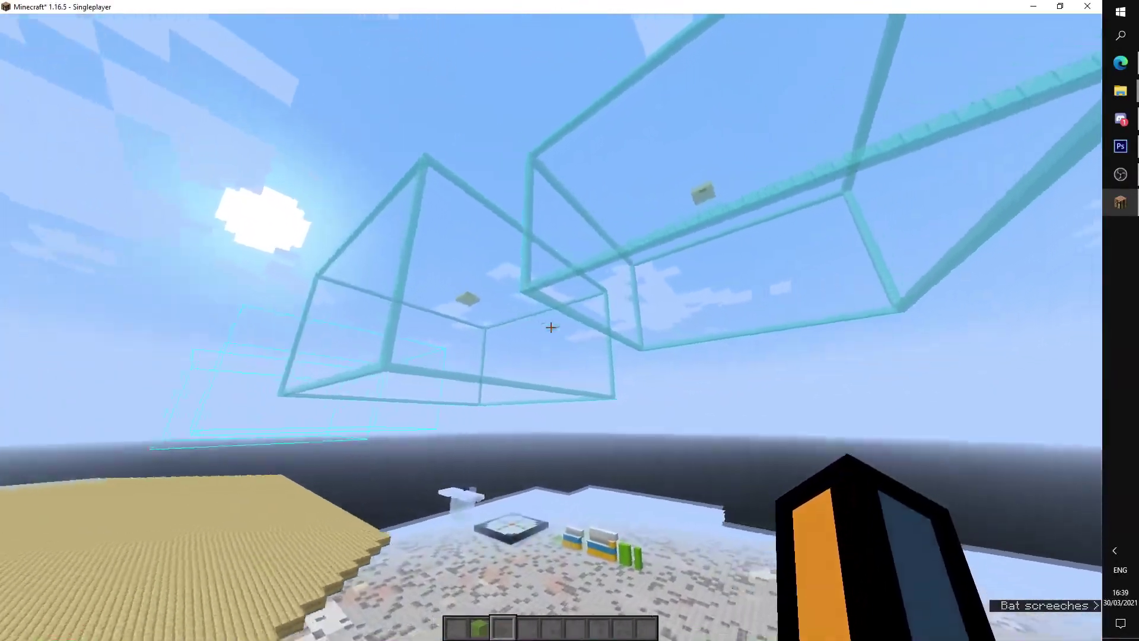
pyautogui.press('w')
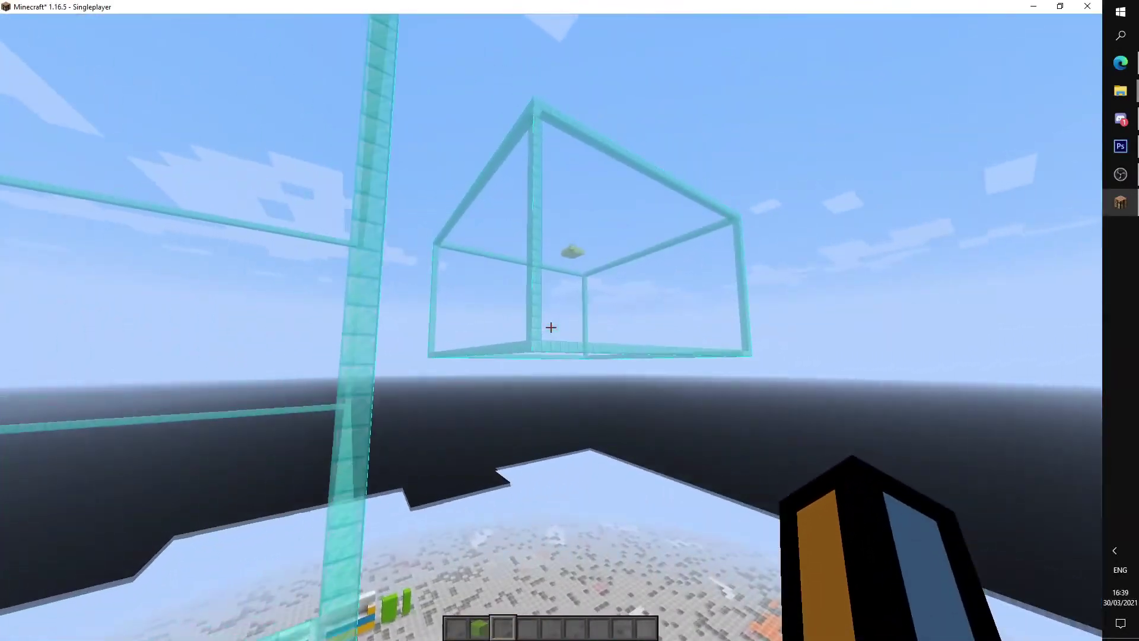
pyautogui.press('w')
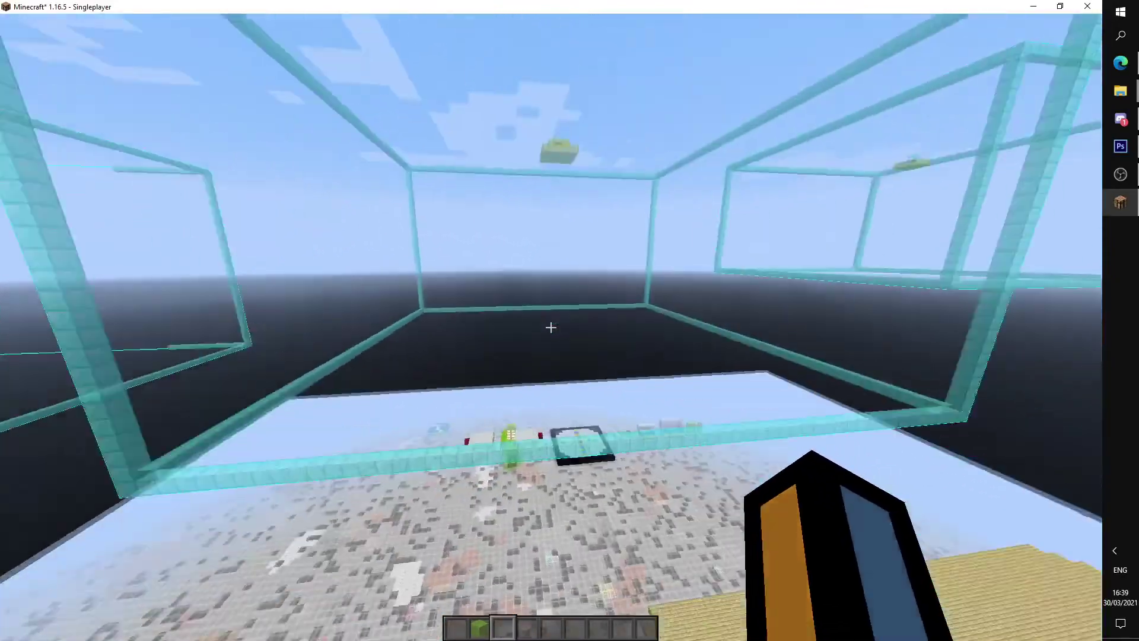
pyautogui.press('F5')
pyautogui.press('F5')
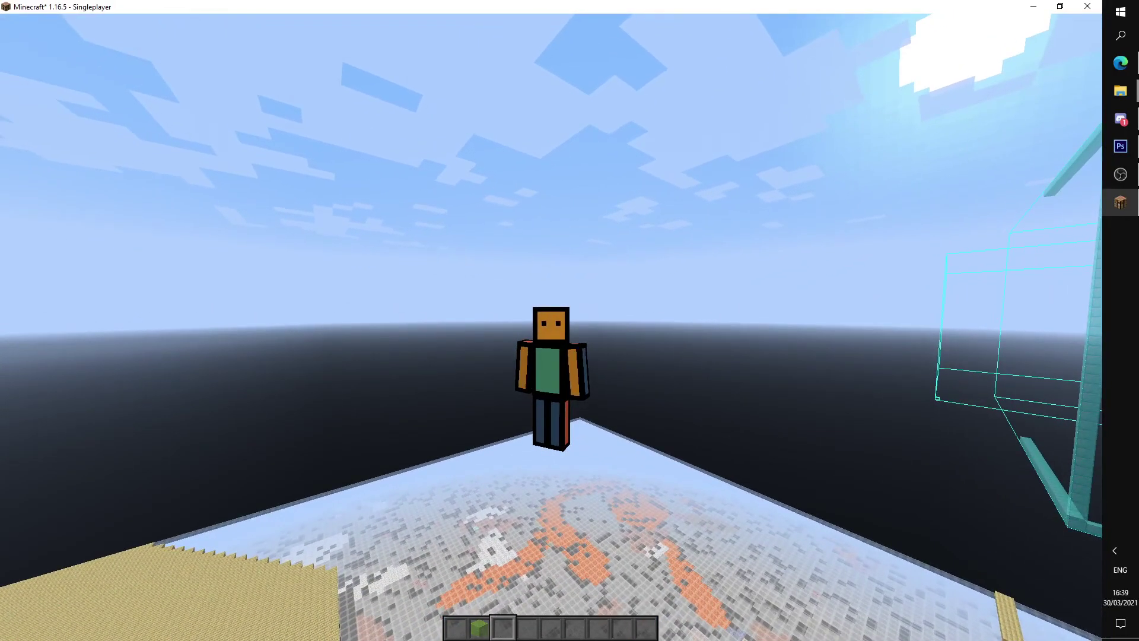
pyautogui.press('F5')
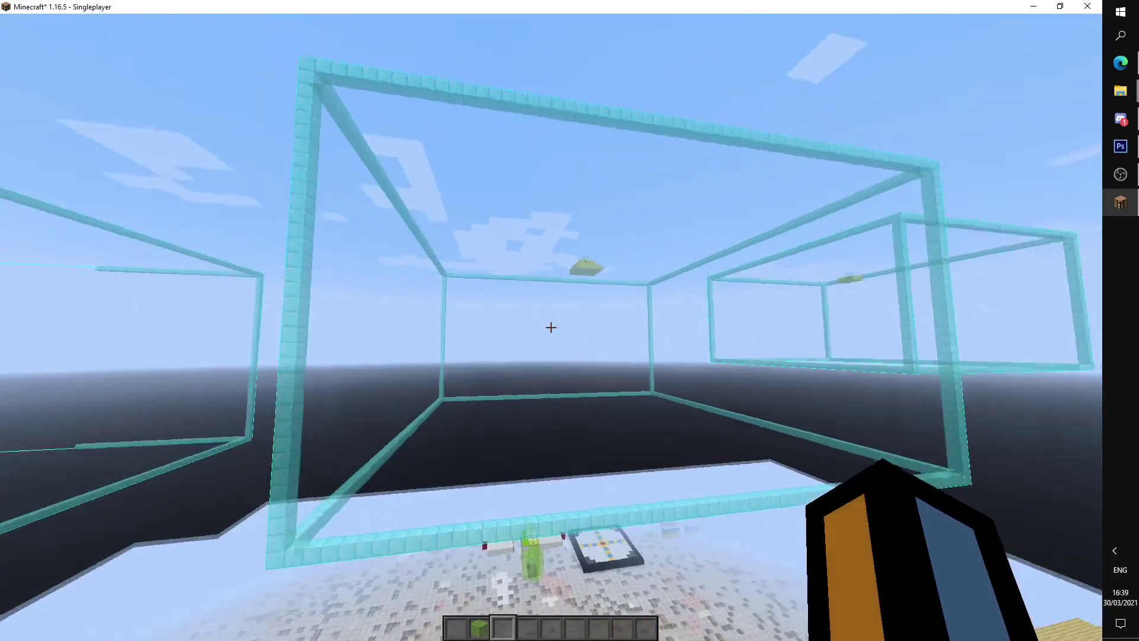